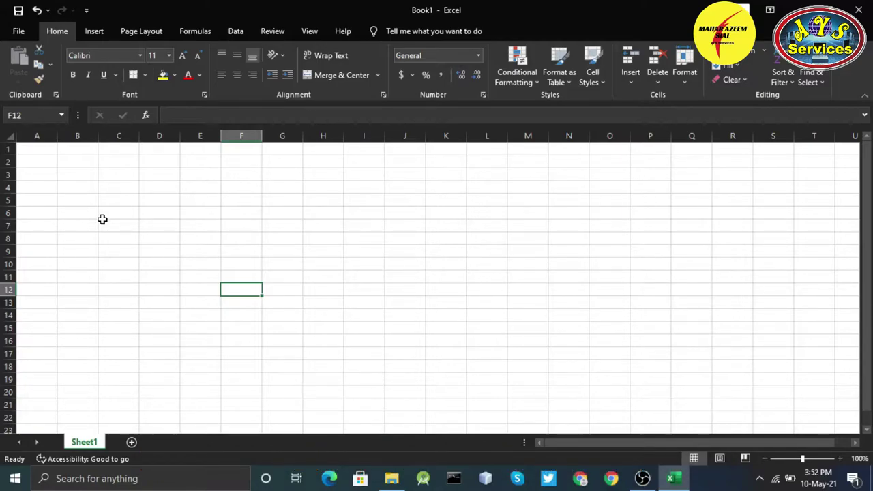
Select various single cells around the empty sheet, such as A3, F9, D11 and K8
drag(31, 172, 48, 159)
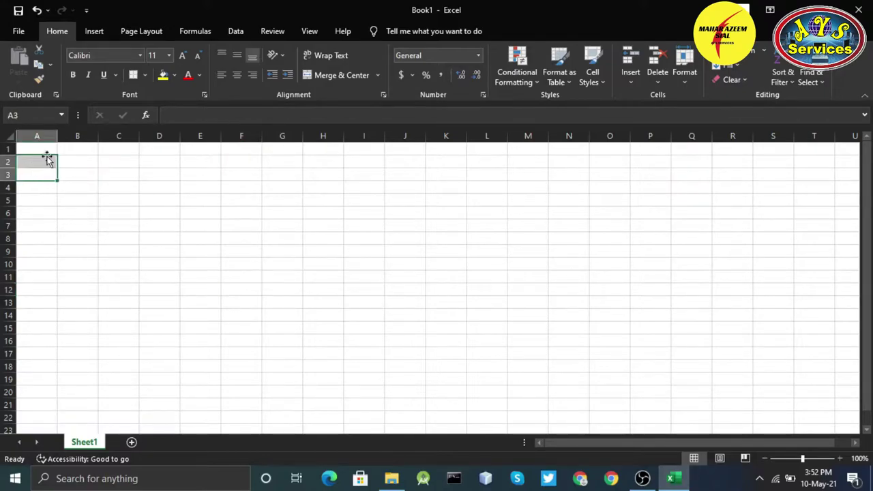
click(47, 175)
click(242, 191)
click(239, 251)
click(174, 273)
click(73, 212)
click(49, 176)
click(211, 187)
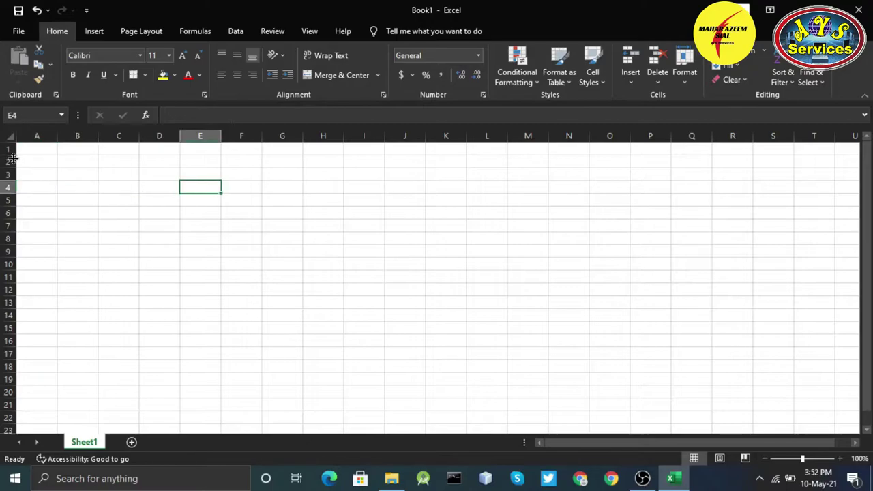
click(107, 199)
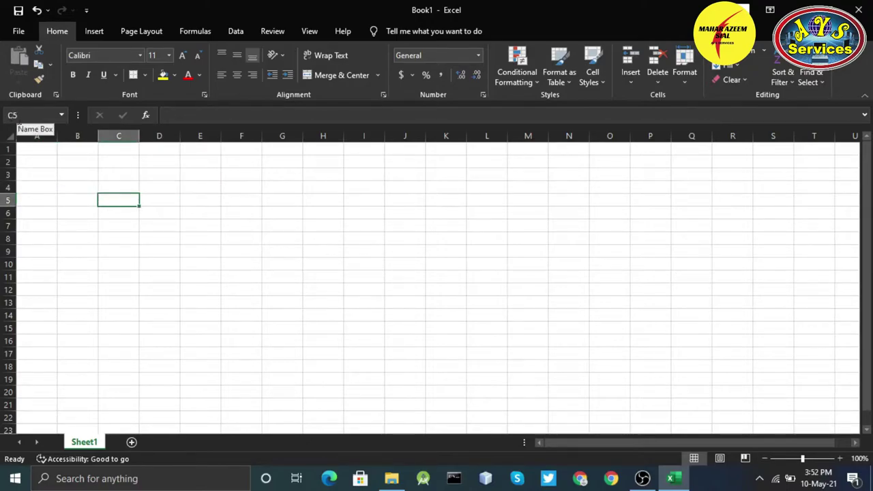
click(279, 210)
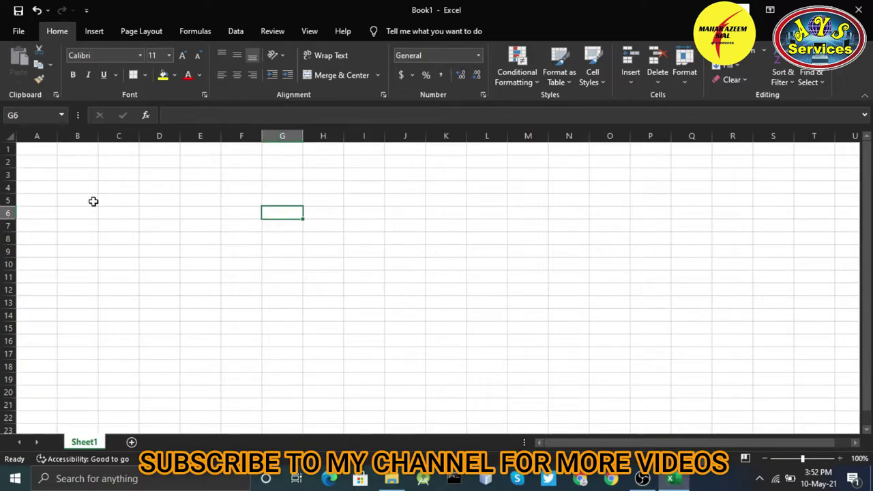
click(447, 238)
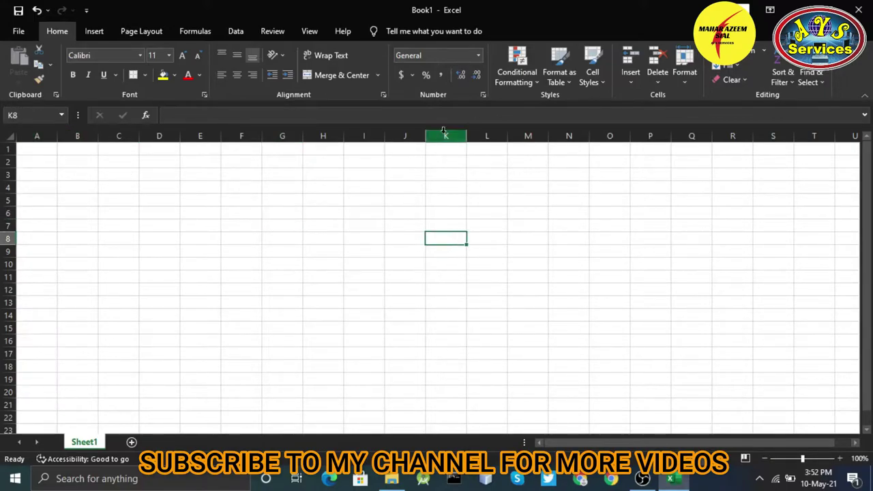
click(92, 236)
click(88, 165)
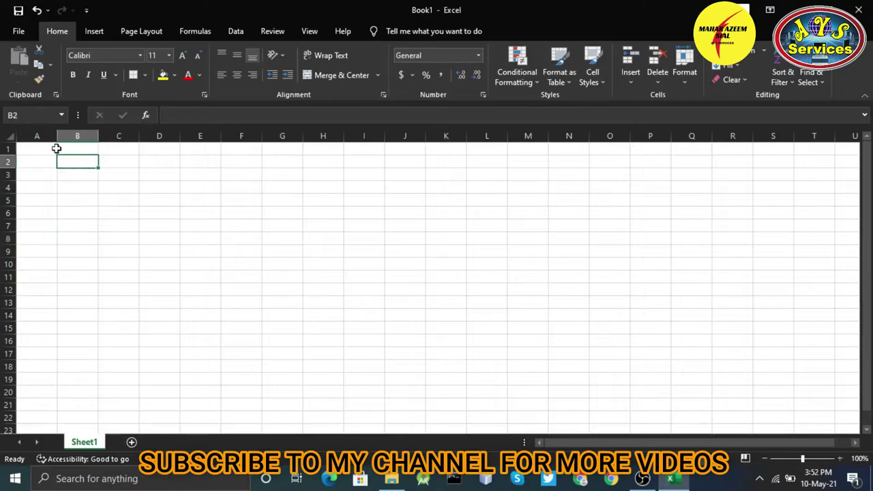
Select whole columns A through H and then whole rows 1 through 6 in turn
click(46, 136)
click(71, 136)
click(120, 136)
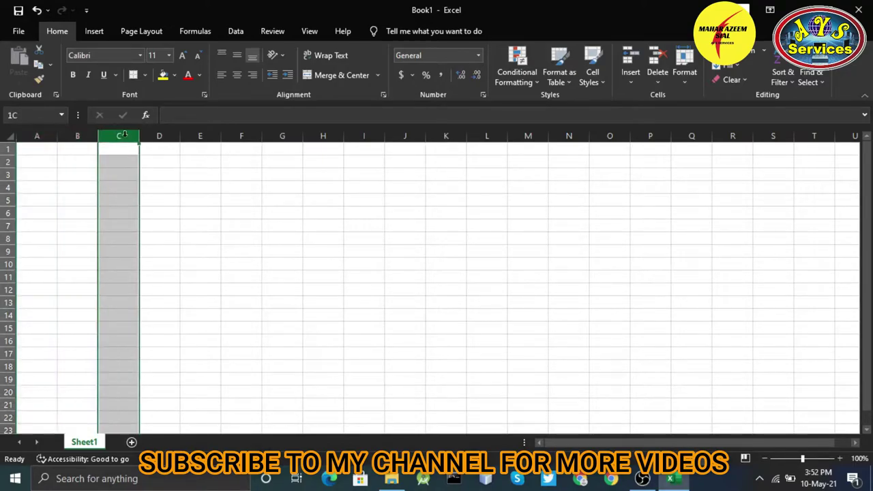
click(164, 136)
click(197, 135)
click(242, 136)
click(287, 136)
click(337, 135)
click(40, 136)
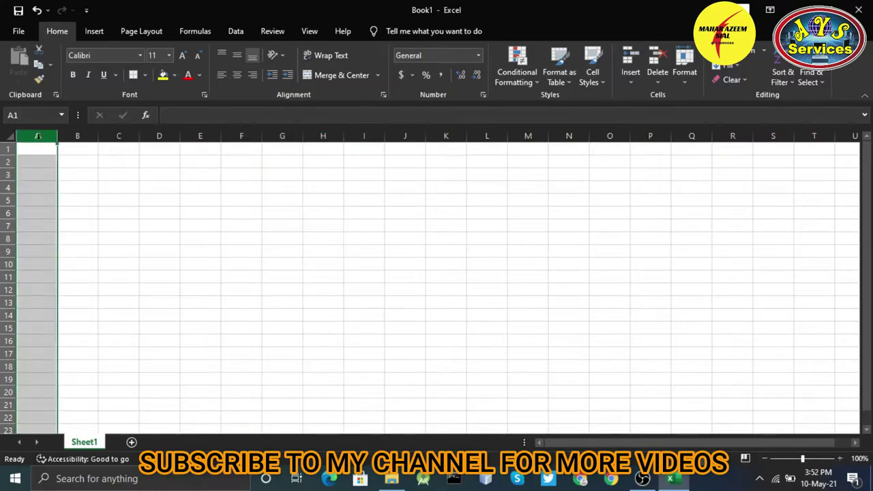
click(81, 136)
click(121, 136)
click(158, 136)
click(201, 136)
click(241, 135)
click(7, 148)
click(7, 161)
click(7, 175)
click(7, 187)
click(7, 200)
click(7, 213)
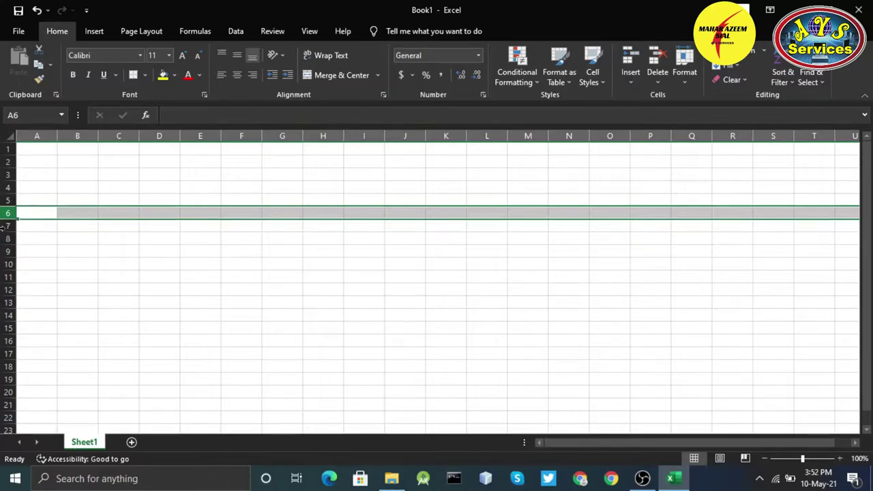
Select more scattered cells and column E across the sheet
click(70, 275)
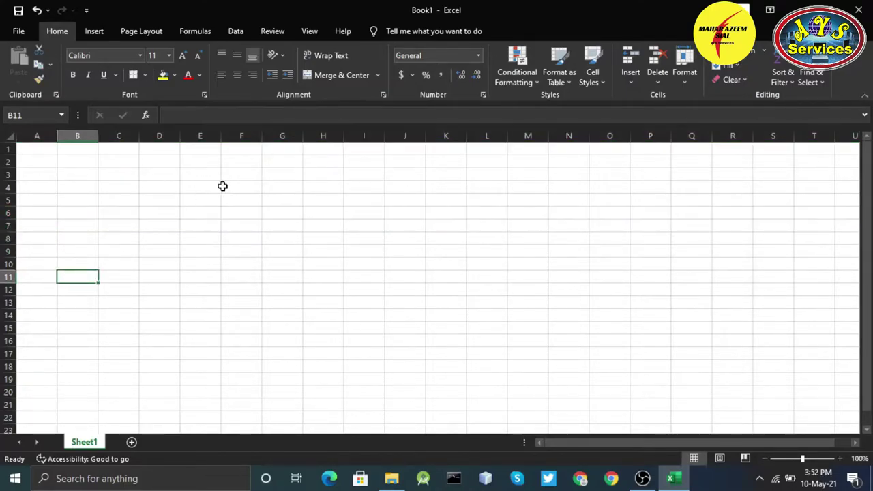
click(223, 185)
click(320, 302)
click(187, 254)
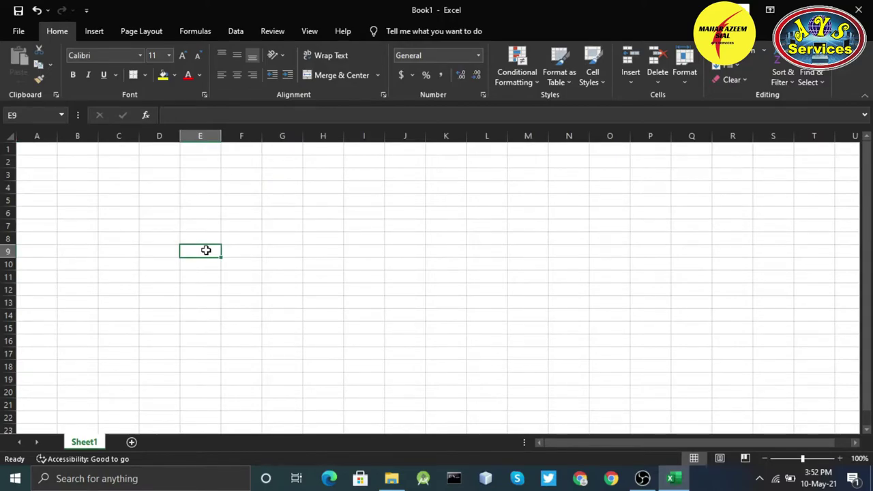
click(201, 136)
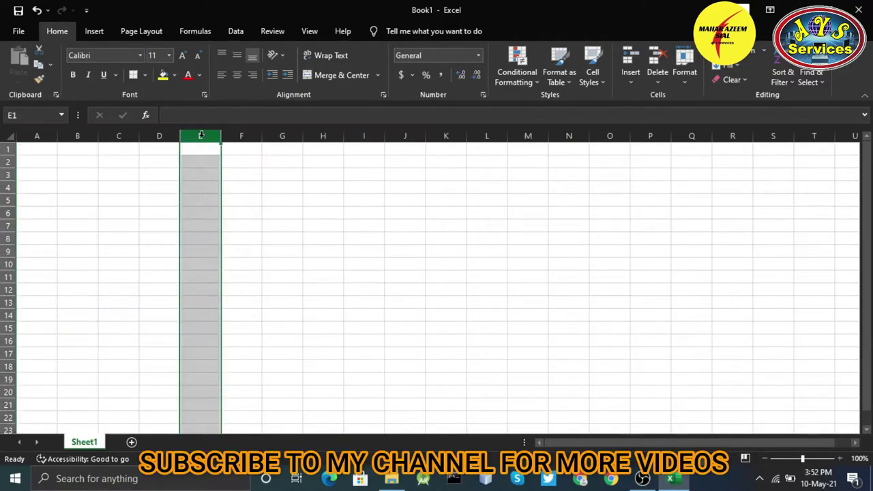
click(313, 281)
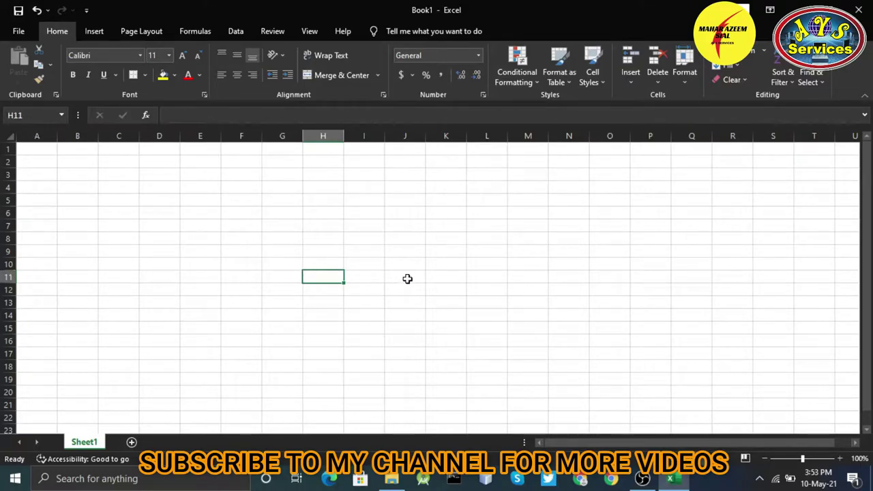
click(118, 228)
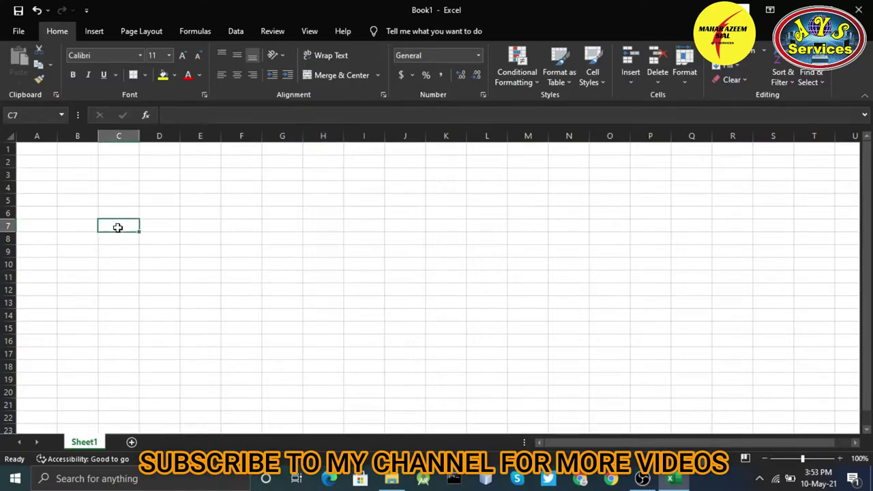
click(51, 199)
click(220, 188)
click(103, 175)
click(89, 200)
click(117, 211)
click(74, 159)
click(68, 183)
click(195, 222)
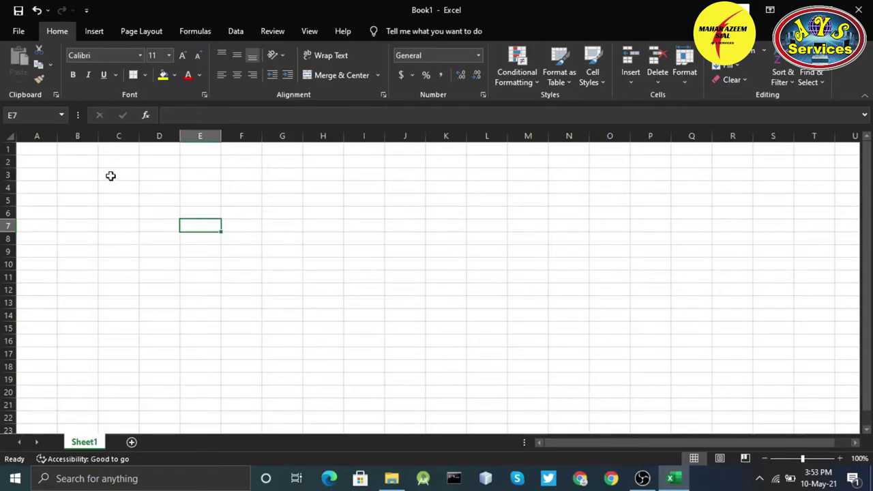
Merge and centre A1:D2 and enter the title '5th Class'
click(39, 151)
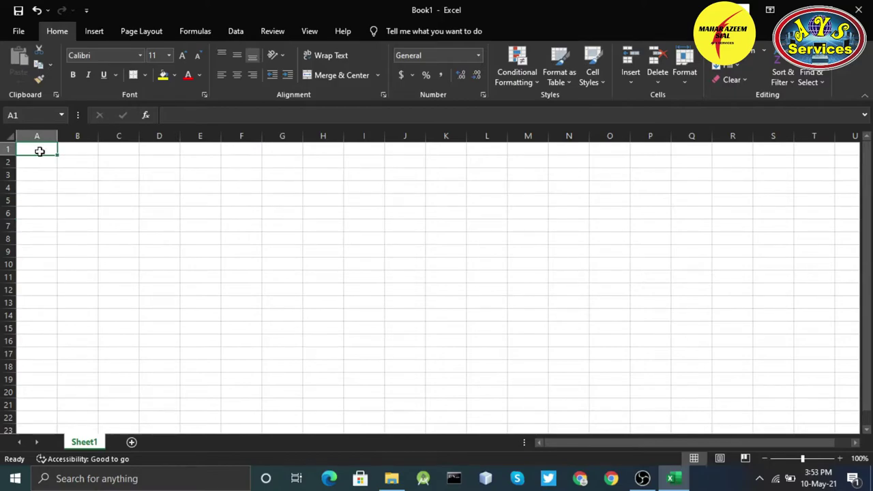
drag(39, 151, 165, 165)
click(335, 78)
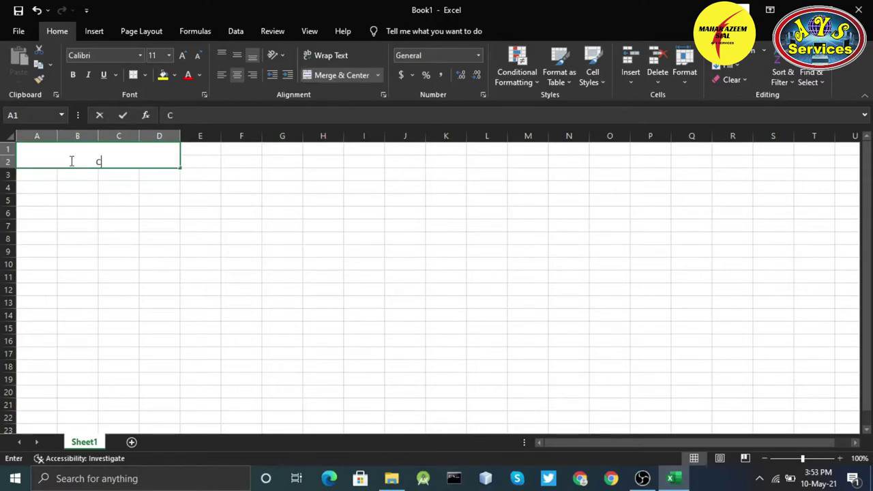
text(C)
key(BackSpace)
text(%)
key(BackSpace)
text(5th Ca)
key(BackSpace)
text(lass)
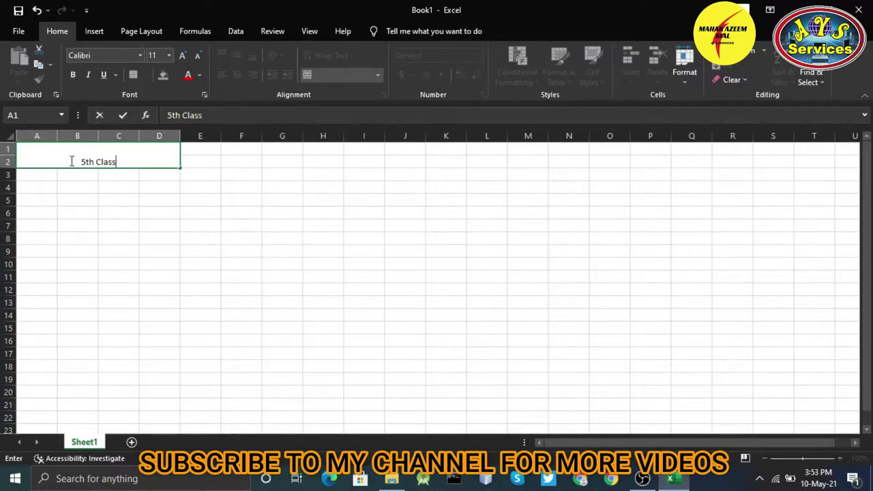
key(Return)
Change the title font to Times New Roman, undoing an accidental overwrite
click(70, 161)
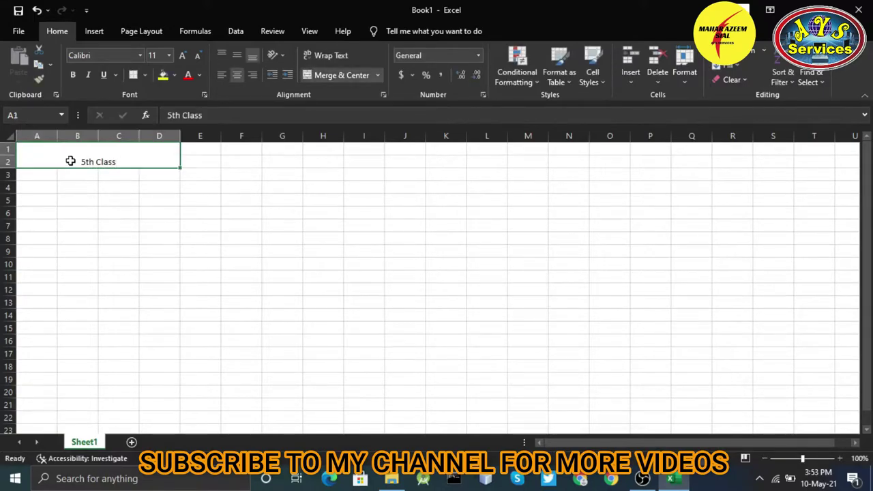
click(96, 56)
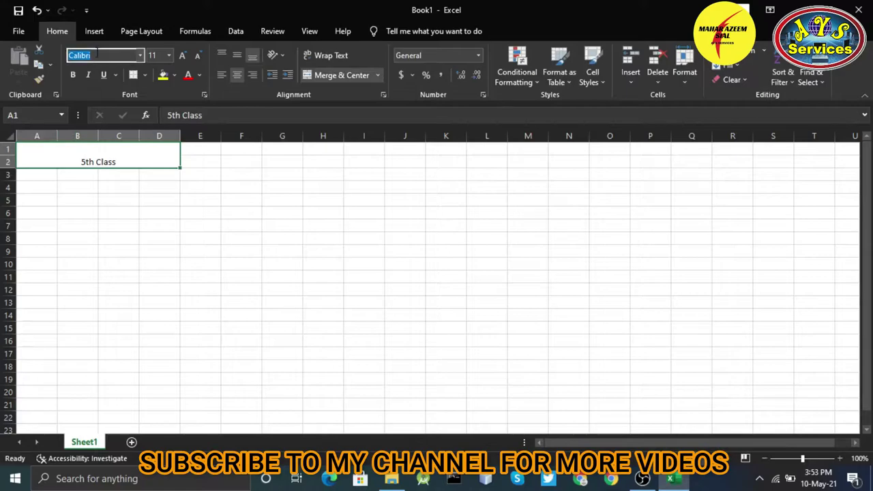
text(Times New Roman)
key(Return)
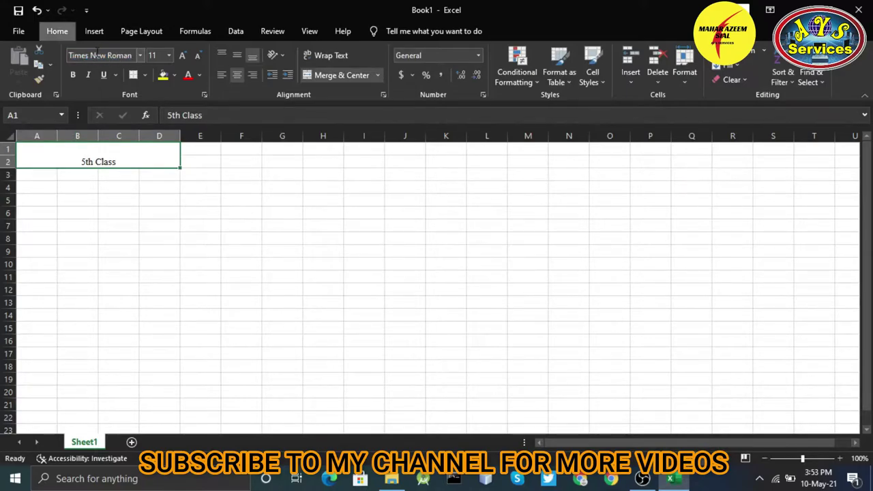
click(98, 55)
key(Escape)
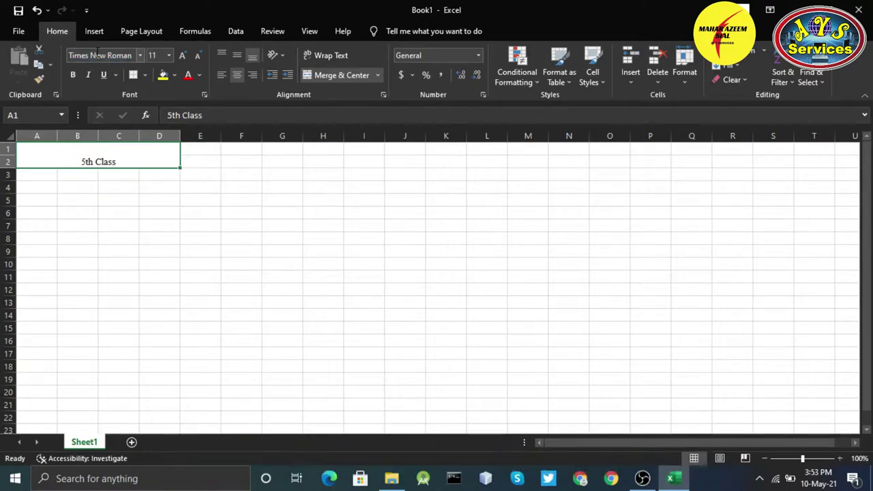
text(t)
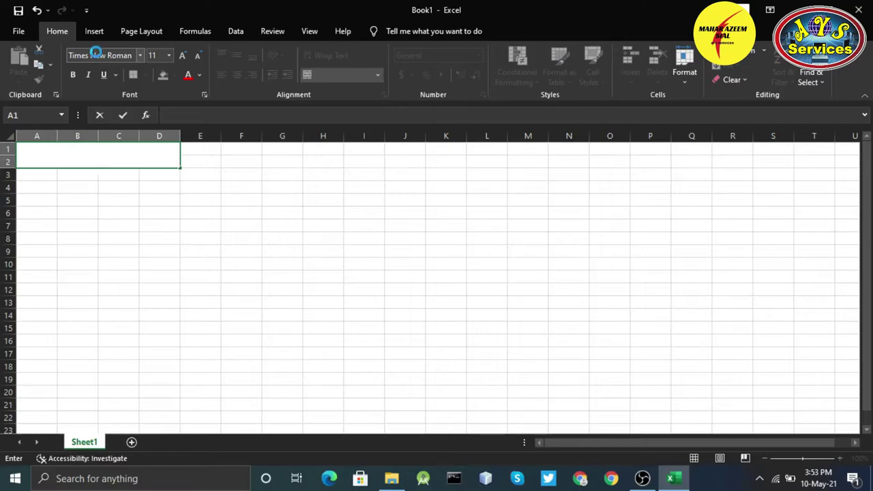
key(ctrl+z)
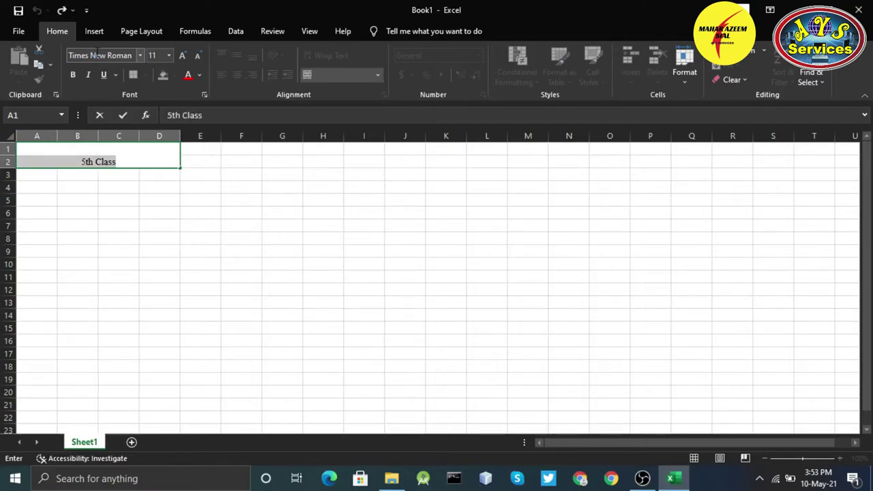
Set the title to font size 16 and middle-align it vertically
key(alt)
text(fs)
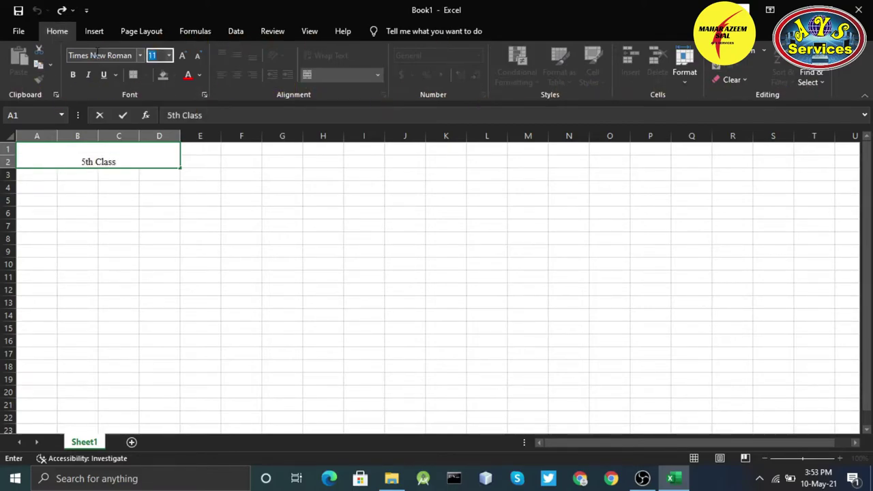
text(16)
key(Return)
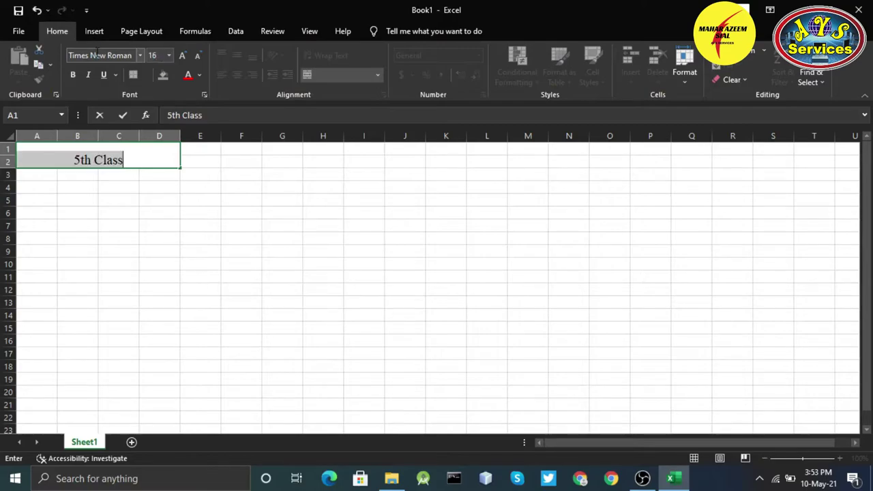
click(173, 241)
click(131, 162)
click(235, 55)
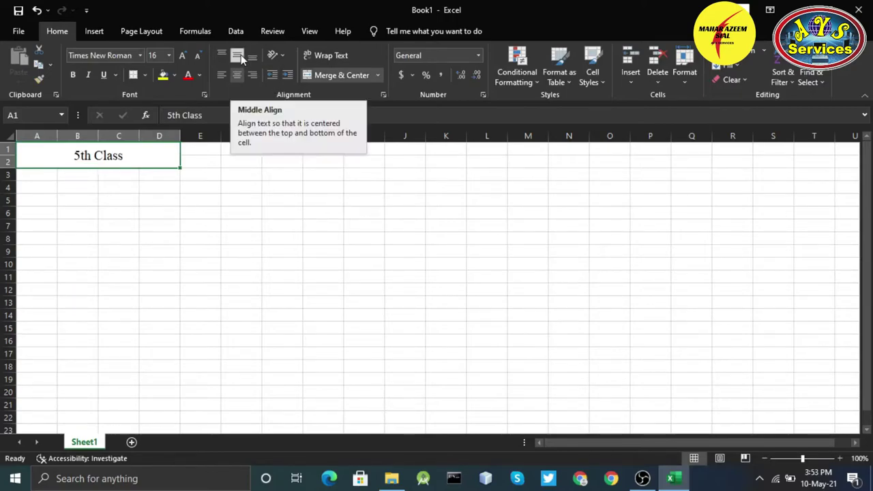
Enter the headers Sr, Name and Marks in A3, B3 and C3
click(85, 179)
click(41, 185)
click(202, 175)
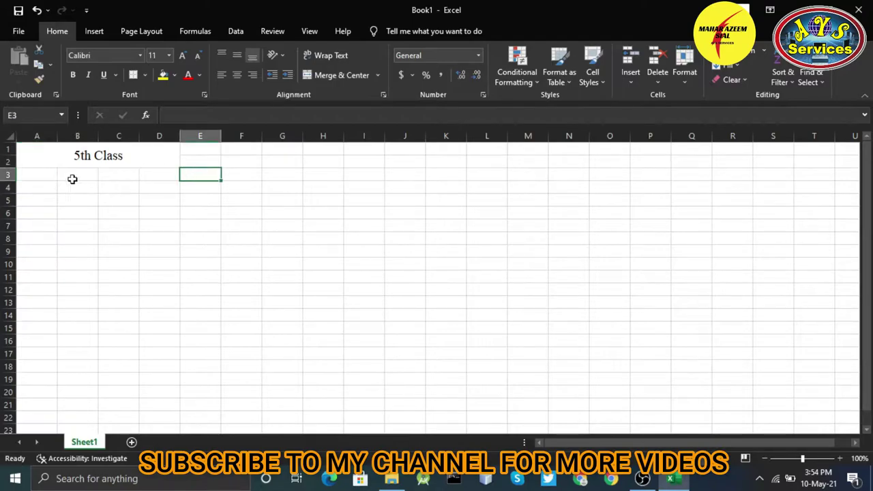
click(53, 175)
text(Sr)
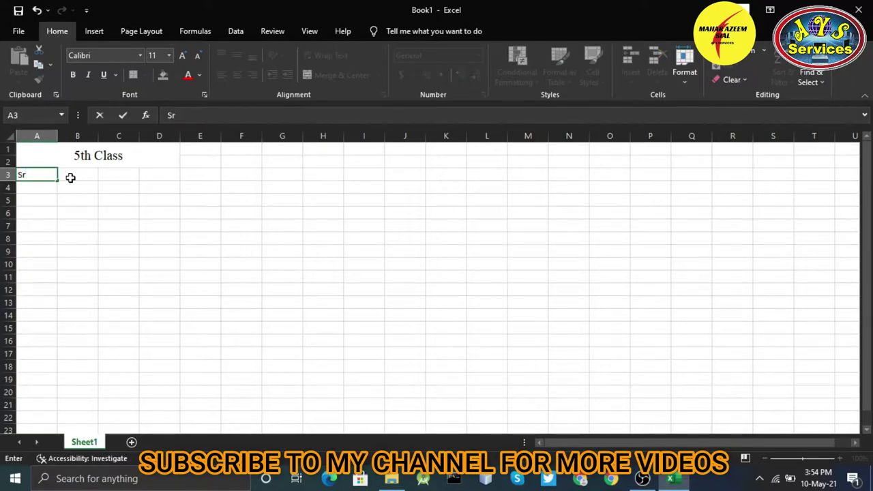
click(71, 178)
text(Name)
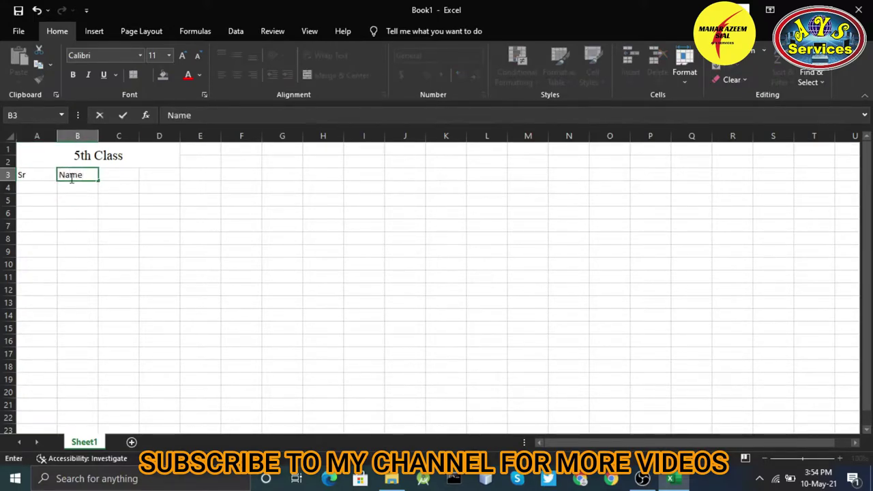
key(Tab)
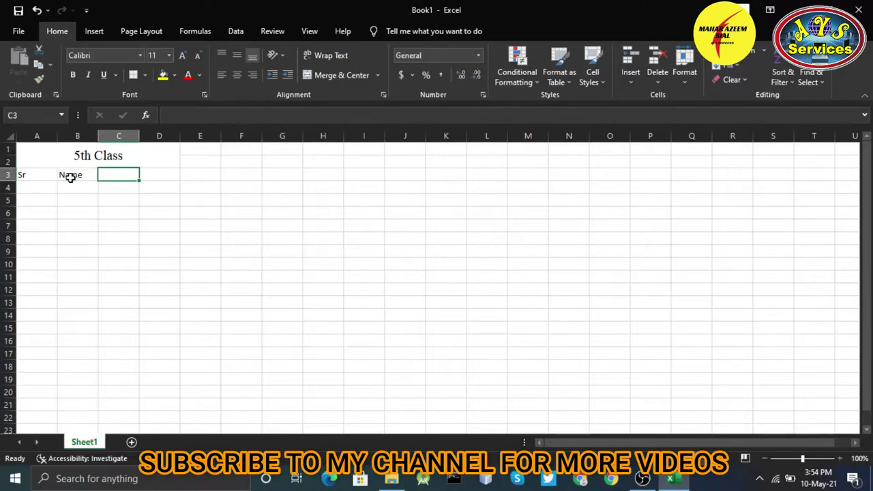
text(Gr)
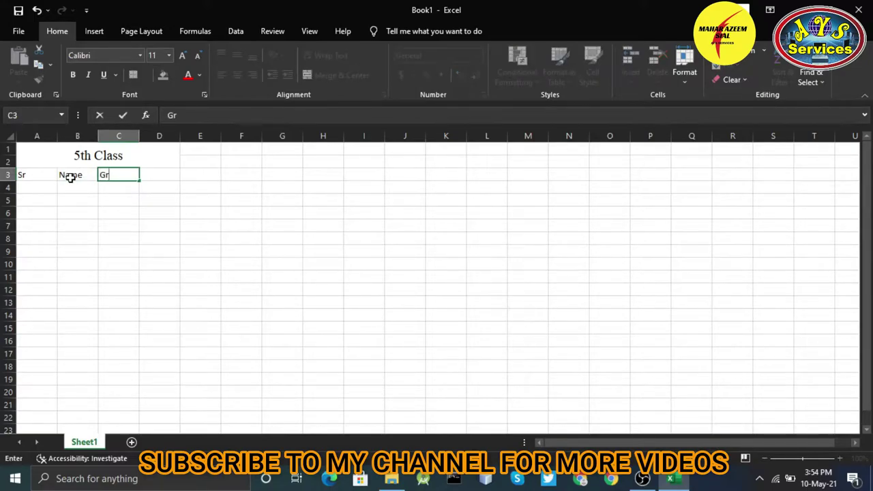
key(BackSpace)
text(Marks)
key(Return)
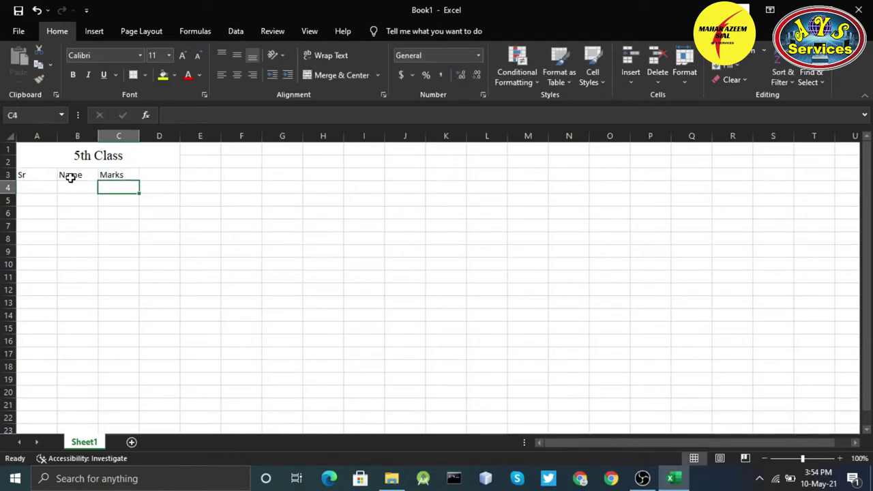
Widen column B to 150 pixels (20.71)
key(Up)
click(73, 164)
right_click(73, 163)
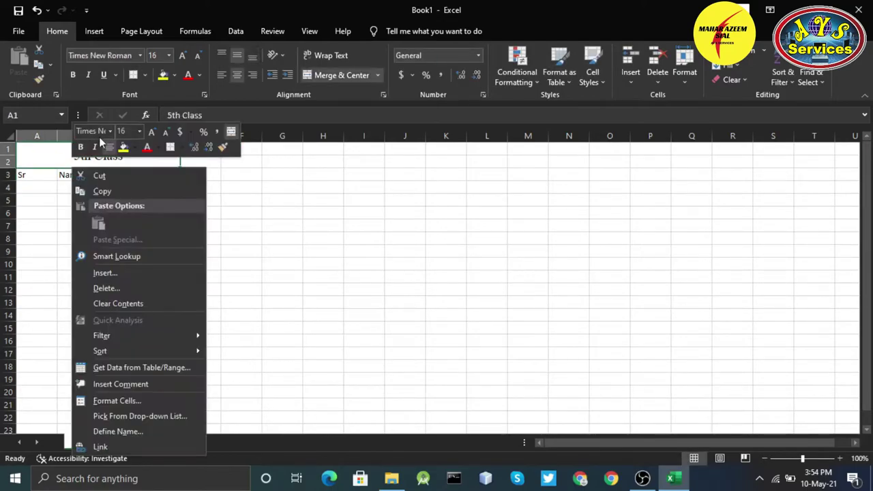
click(298, 258)
drag(97, 138, 152, 142)
click(99, 176)
Enter serial numbers 1–5 with each student's name in rows 4–8
click(46, 188)
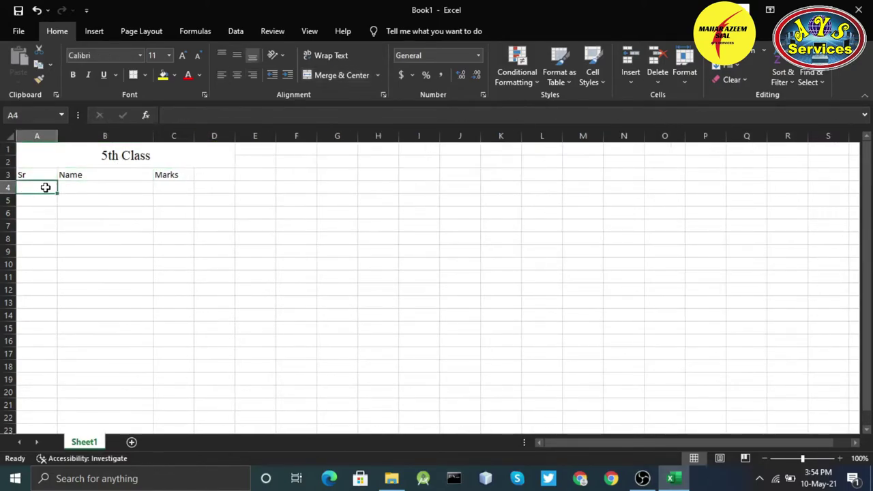
text(1)
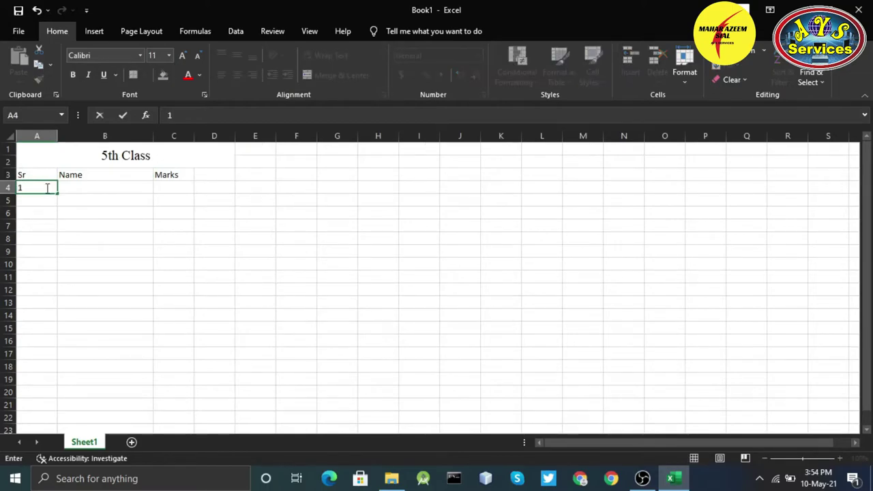
key(Tab)
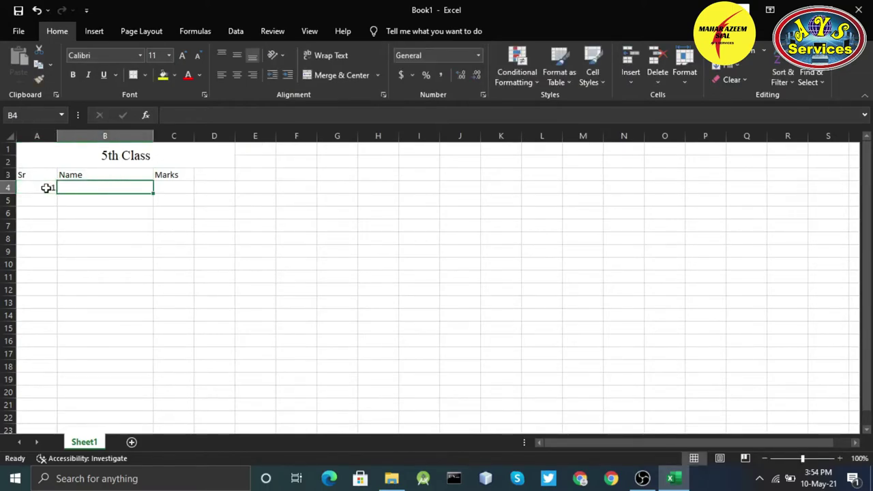
text(Ali)
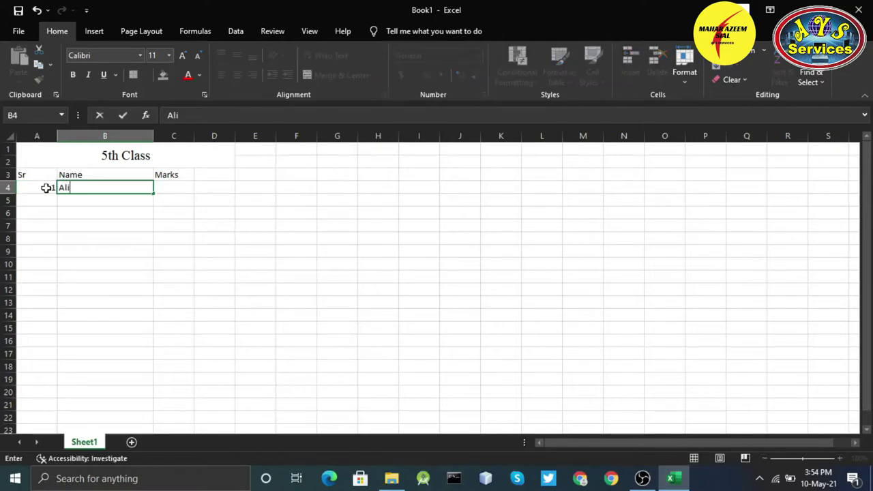
key(Return)
key(Left)
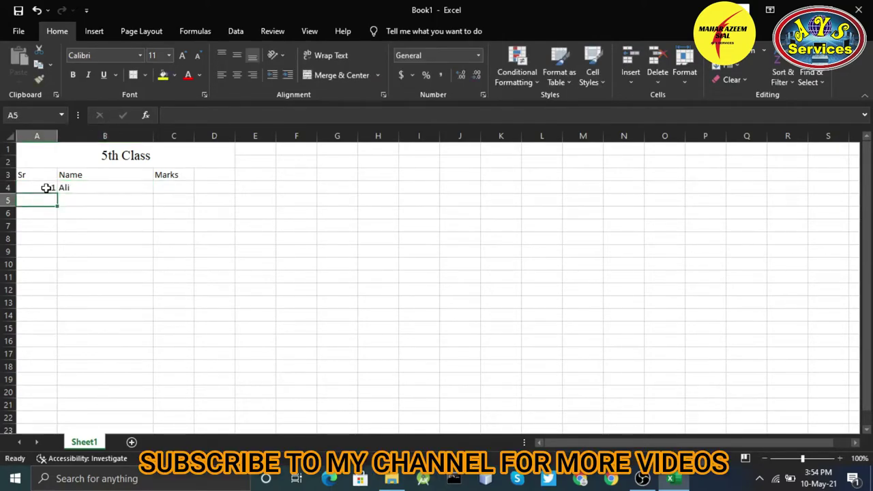
text(2)
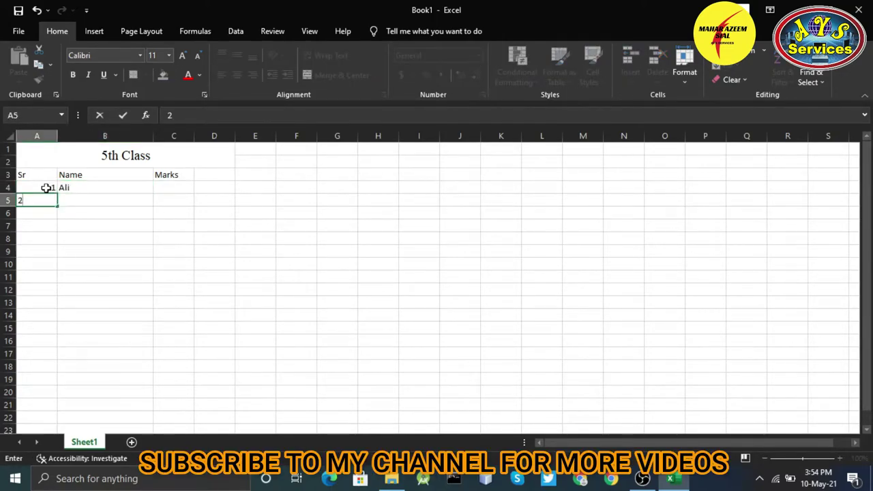
key(Tab)
text(Asad)
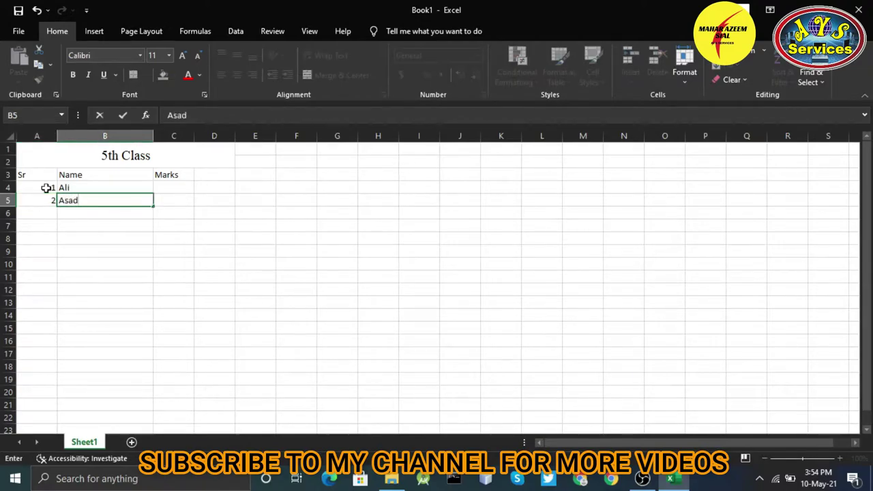
key(Return)
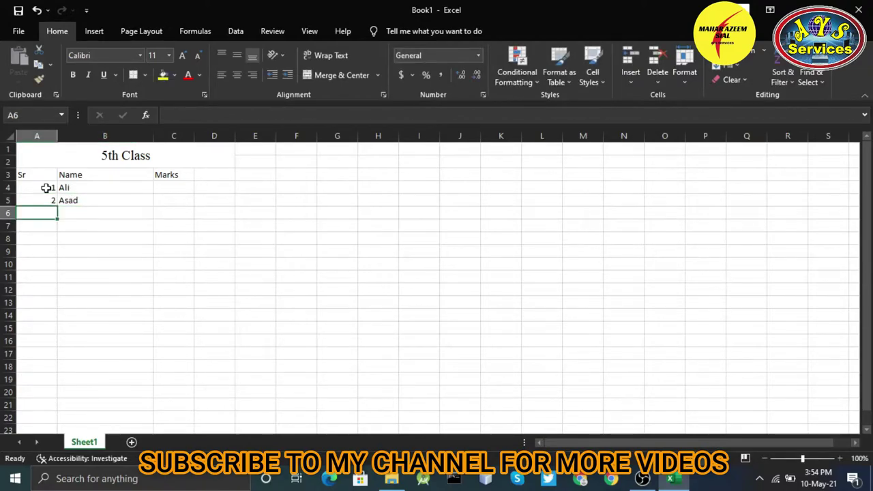
text(3)
key(Tab)
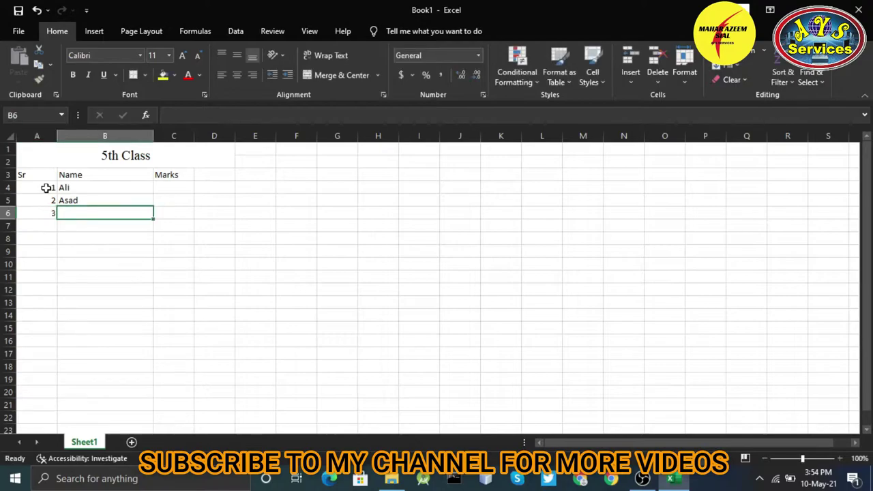
text(Umar)
key(Return)
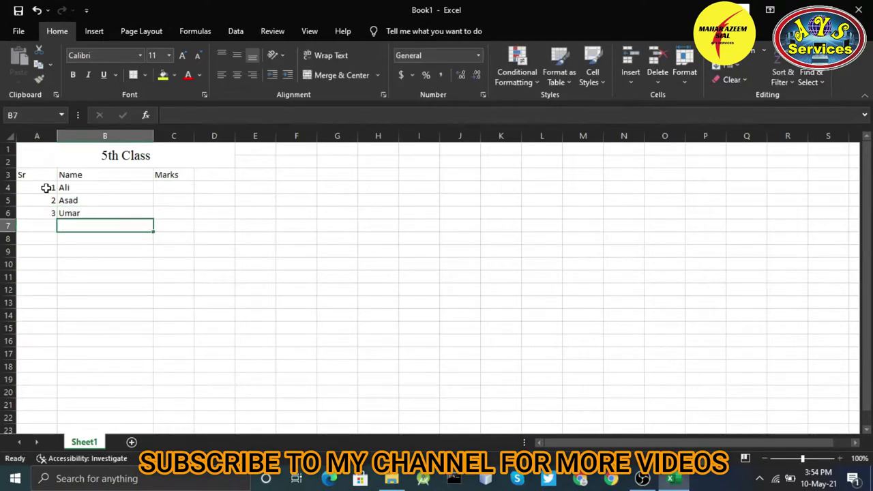
text(4)
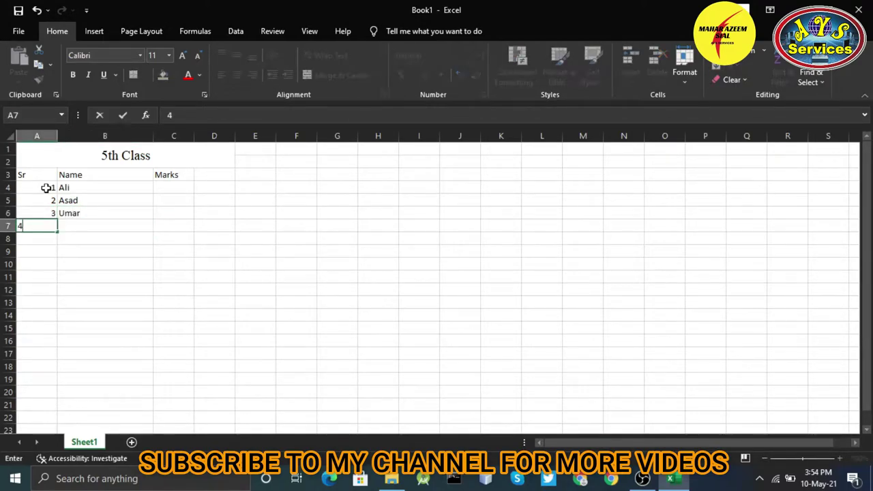
key(Tab)
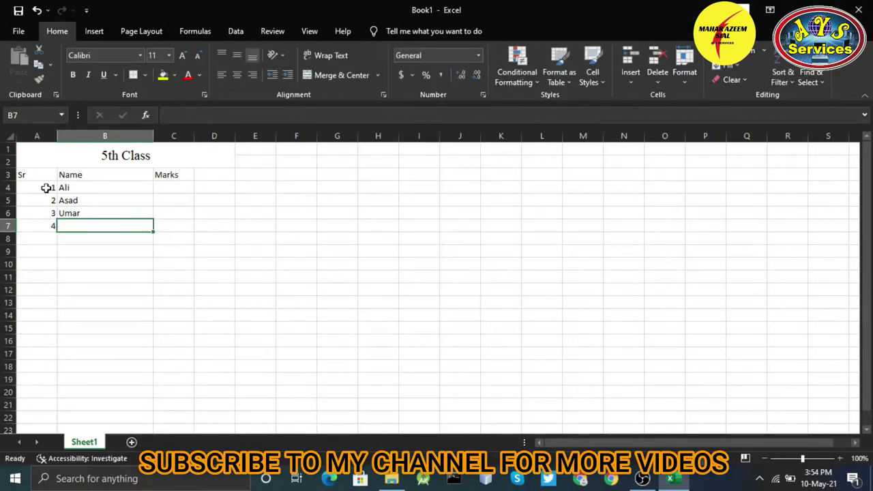
text(Azeem)
key(Return)
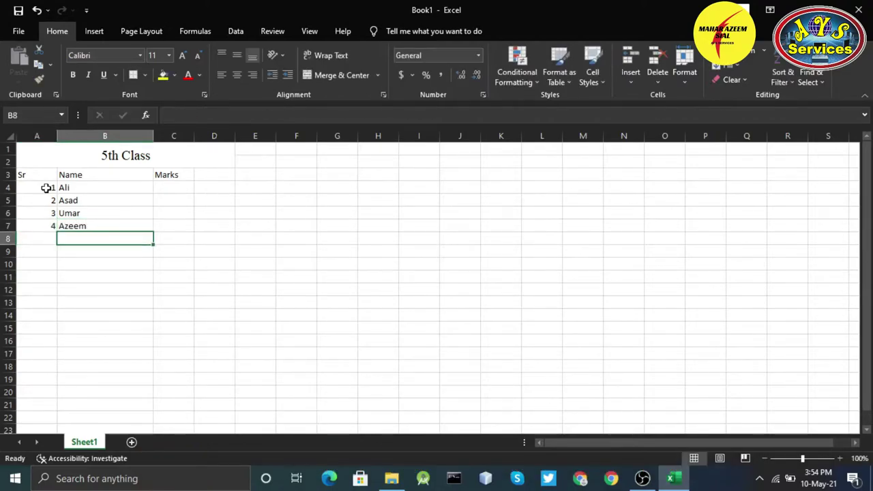
text(5)
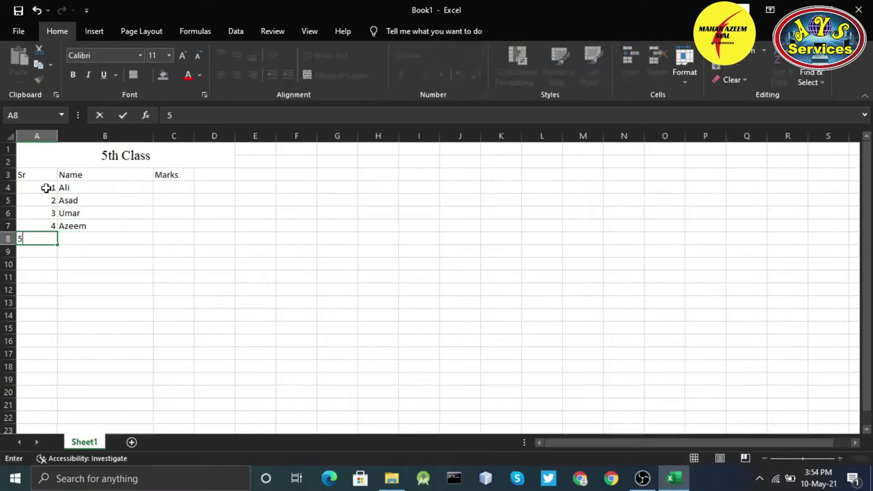
key(Tab)
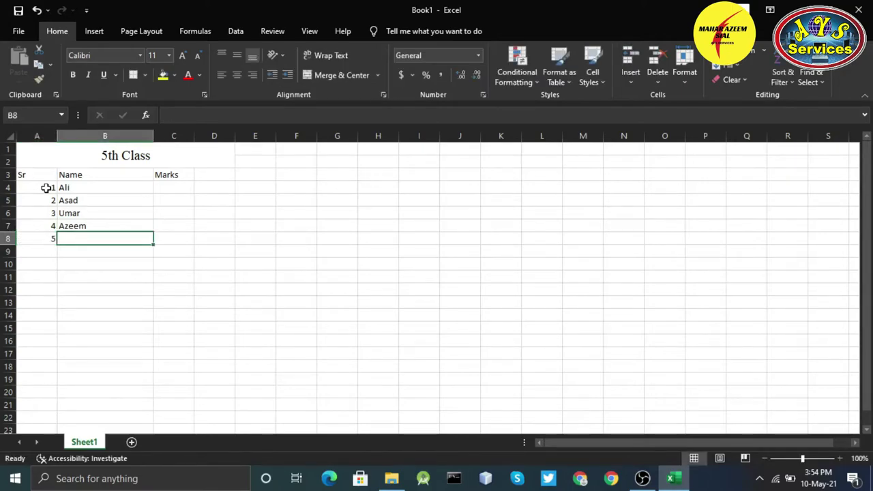
text(Ashir)
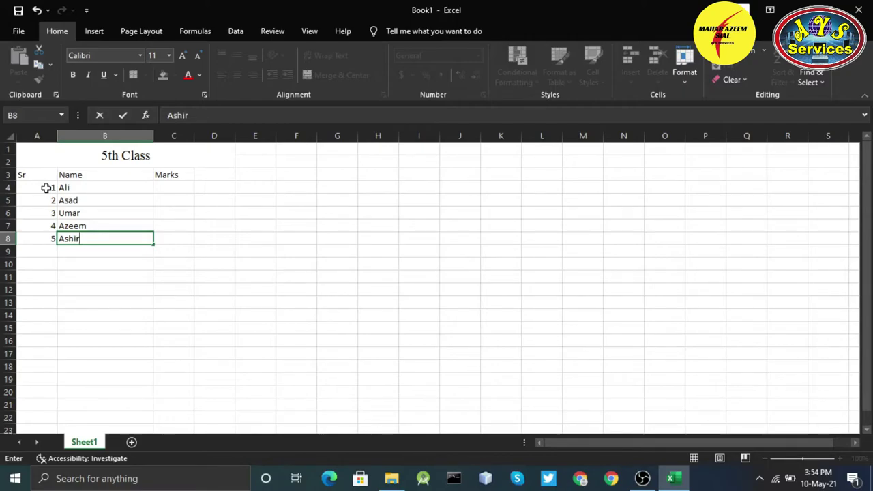
key(Return)
Enter serial numbers 6–10 with each student's name in rows 9–13
text(6)
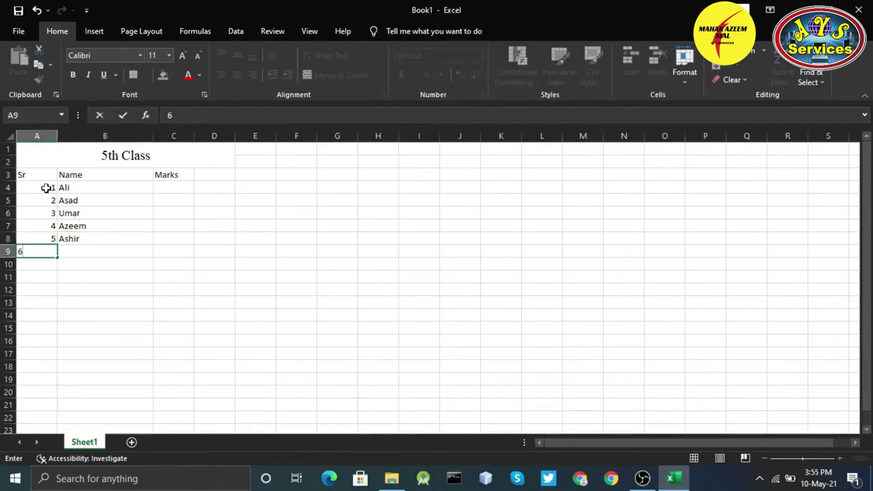
key(Tab)
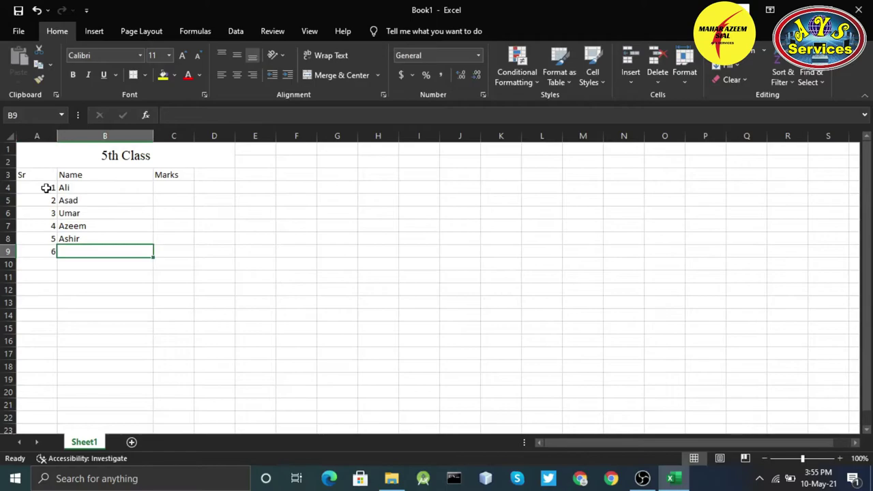
text(Kazim)
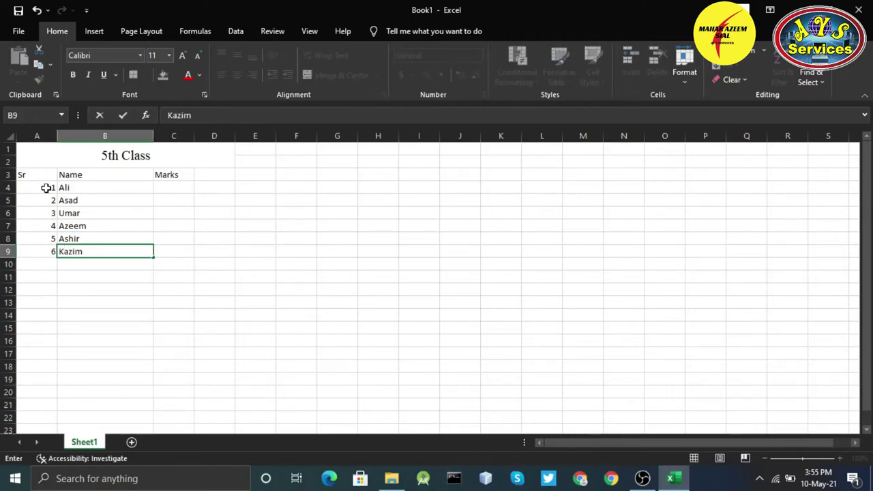
key(Return)
key(Left)
text(7)
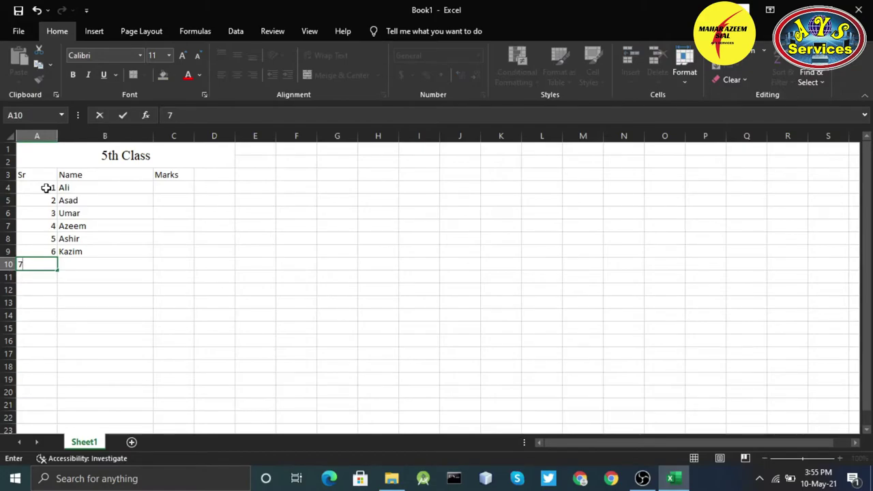
key(Tab)
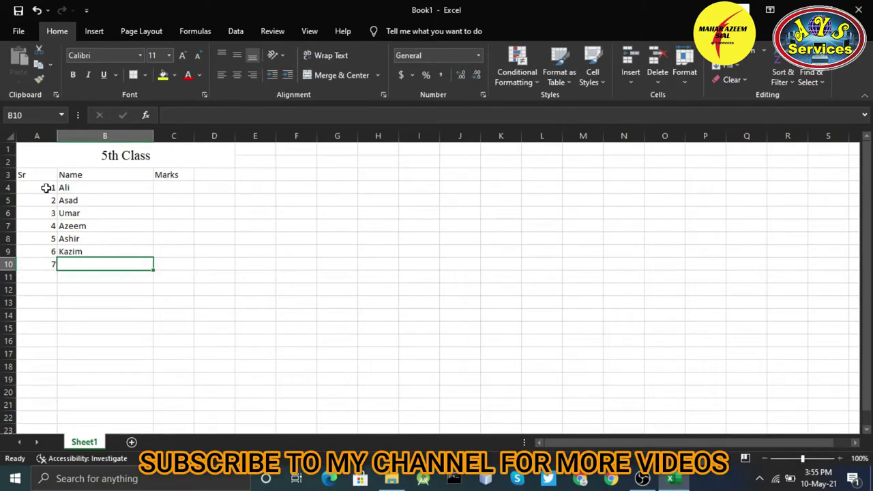
text(Hamid)
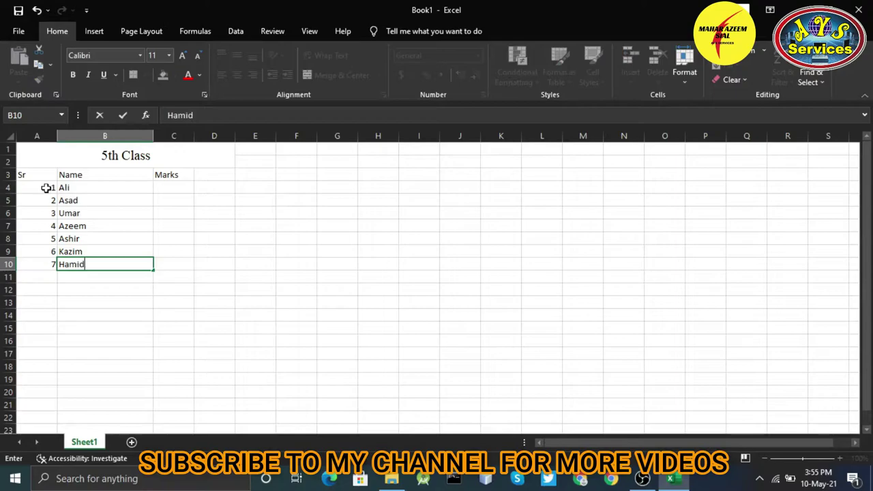
key(Return)
key(Left)
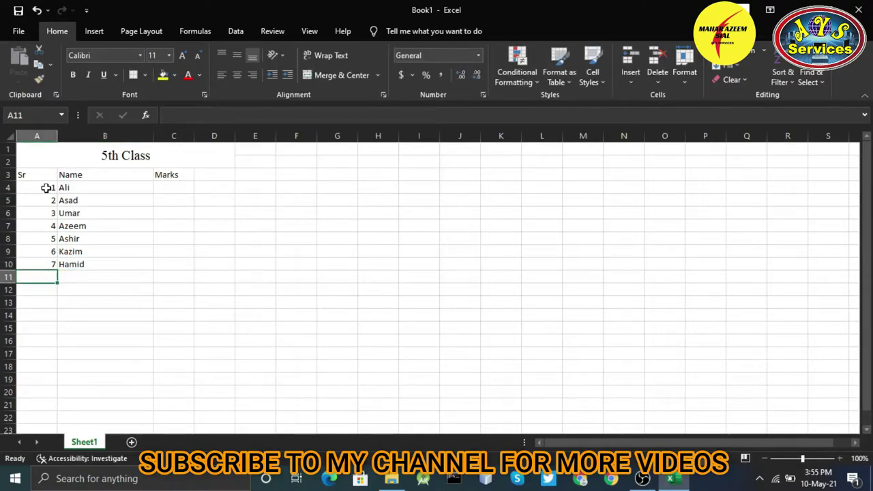
text(8)
key(Tab)
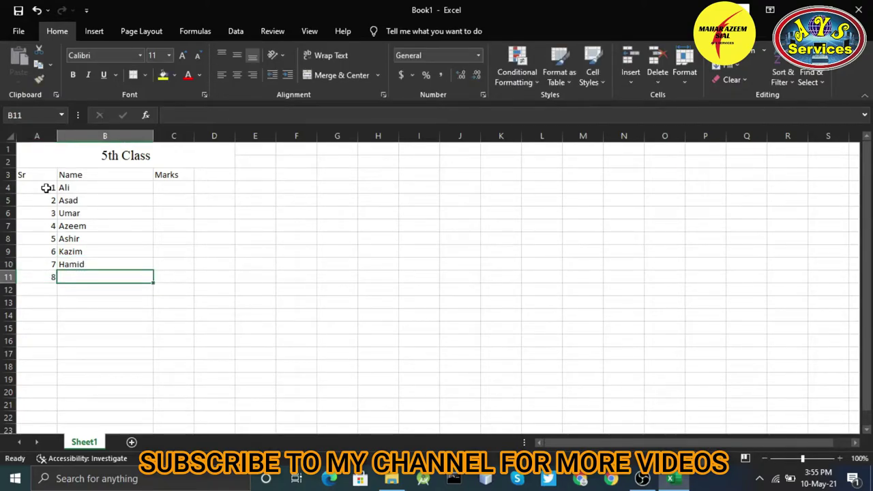
text(Ah)
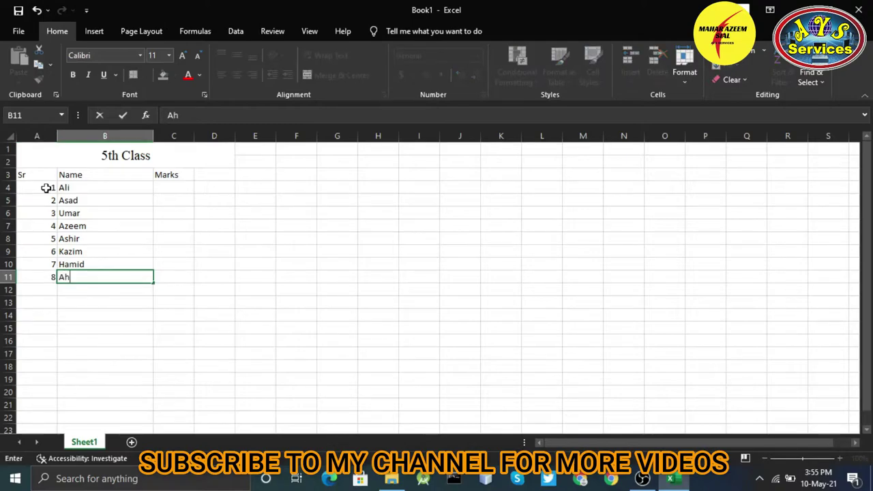
text(san)
key(Return)
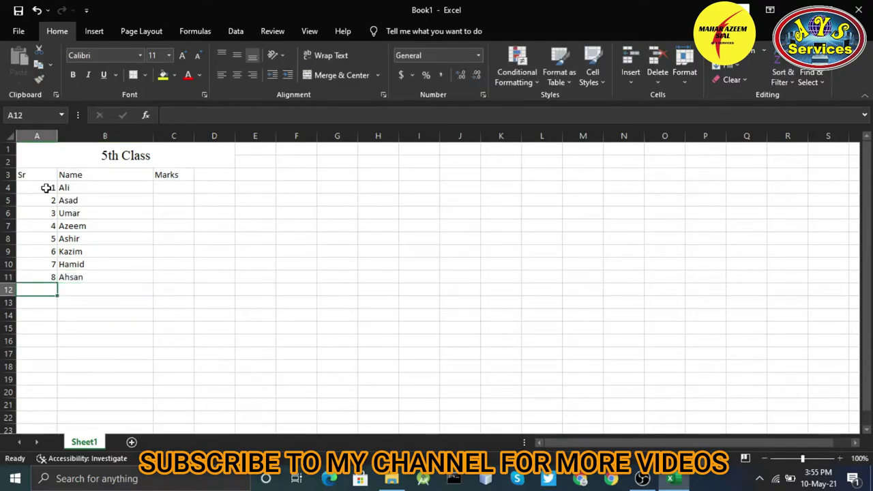
text(9)
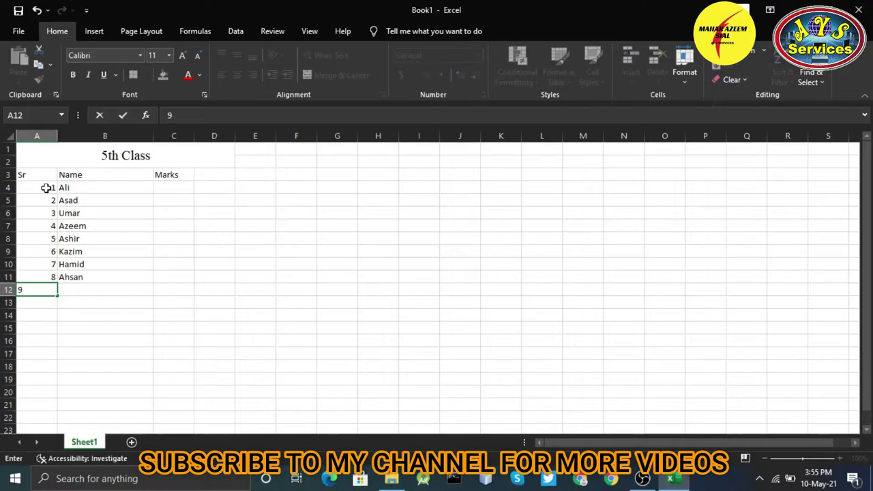
key(Tab)
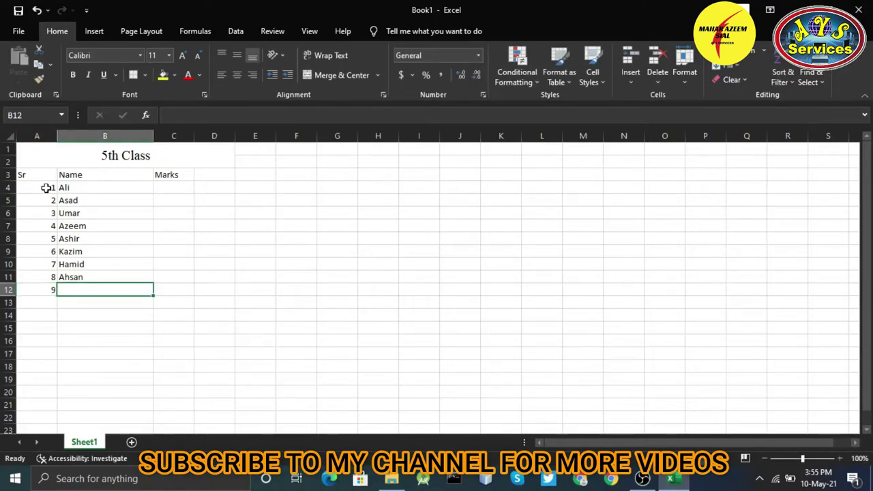
text(Usama)
key(Return)
text(10)
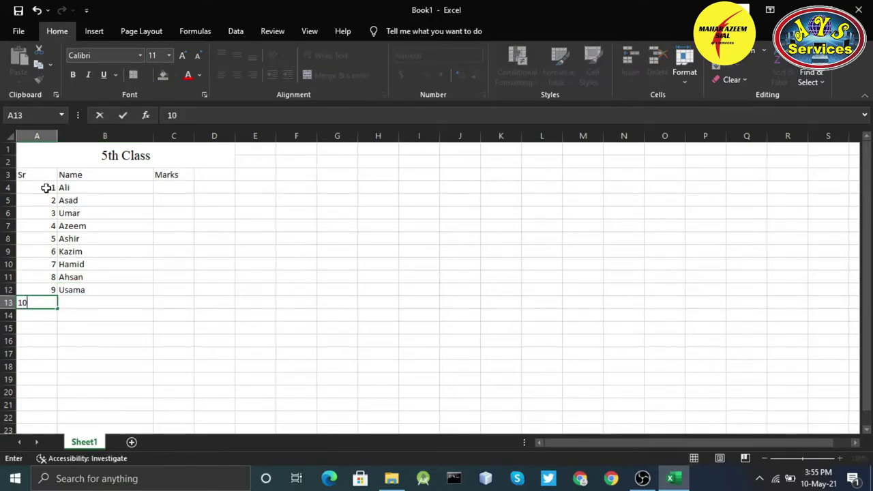
key(Tab)
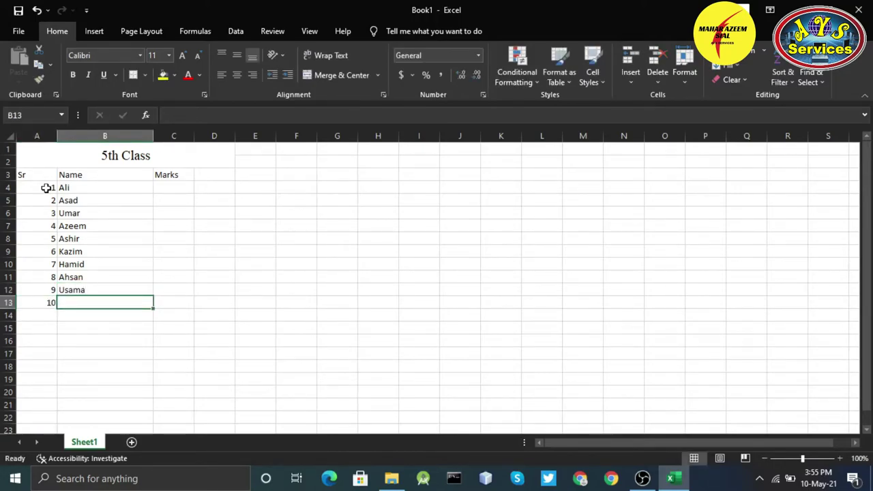
text(Nasir)
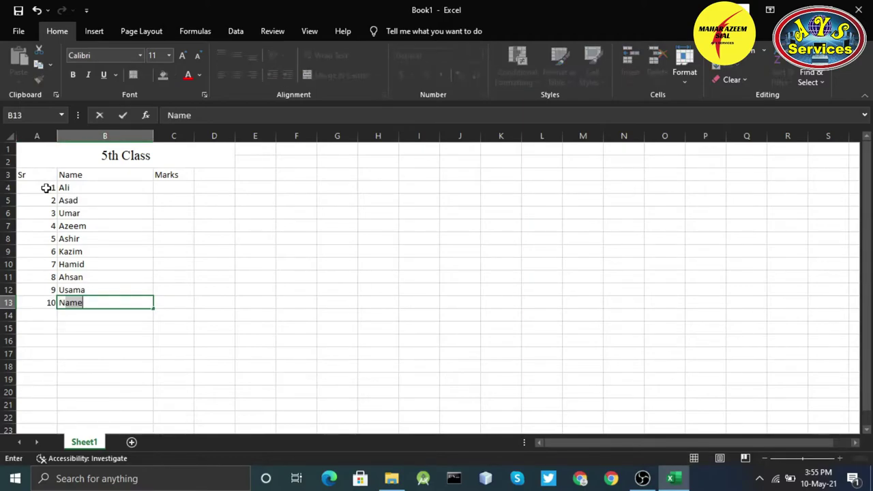
key(Tab)
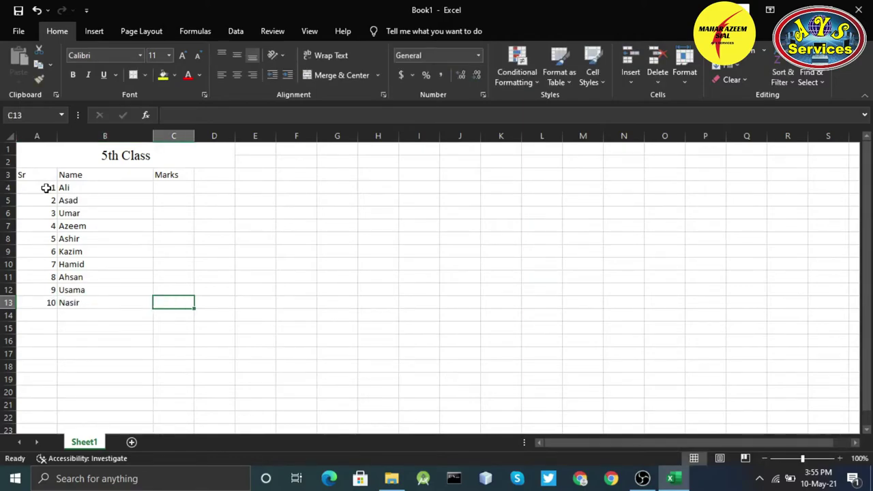
key(Up)
key(Up)
key(Up)
key(Up)
key(Up)
key(Up)
key(Up)
key(Up)
key(Up)
key(Left)
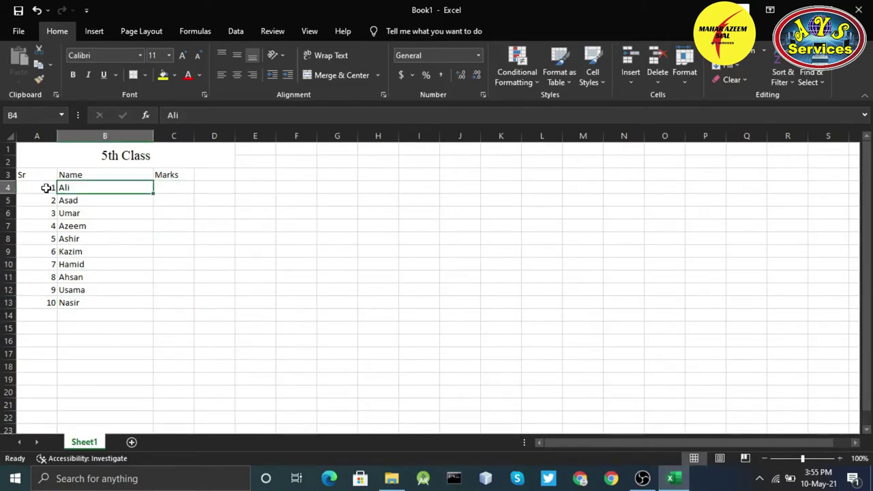
key(Down)
key(Up)
key(shift+Down)
key(shift+Down)
key(shift+Down)
key(shift+Down)
key(shift+Down)
key(shift+Down)
key(shift+Down)
key(shift+Down)
key(shift+Down)
key(shift+Down)
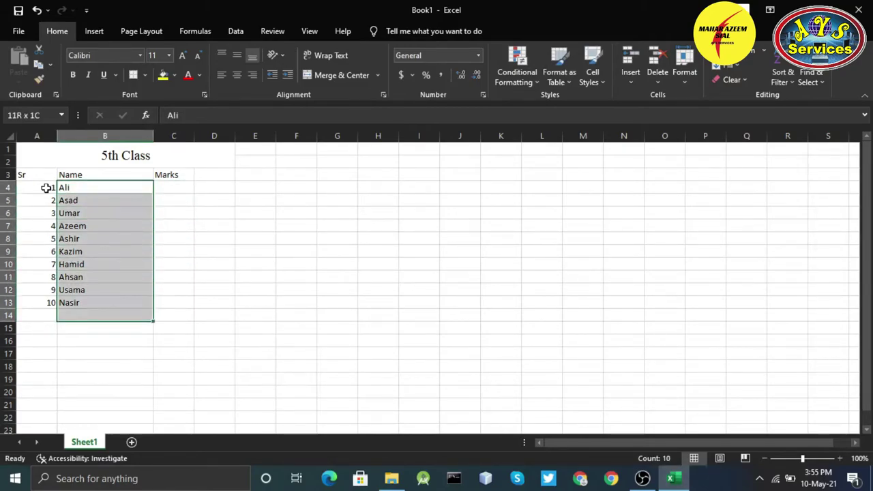
key(shift+Down)
key(shift+Up)
key(shift+Up)
key(Right)
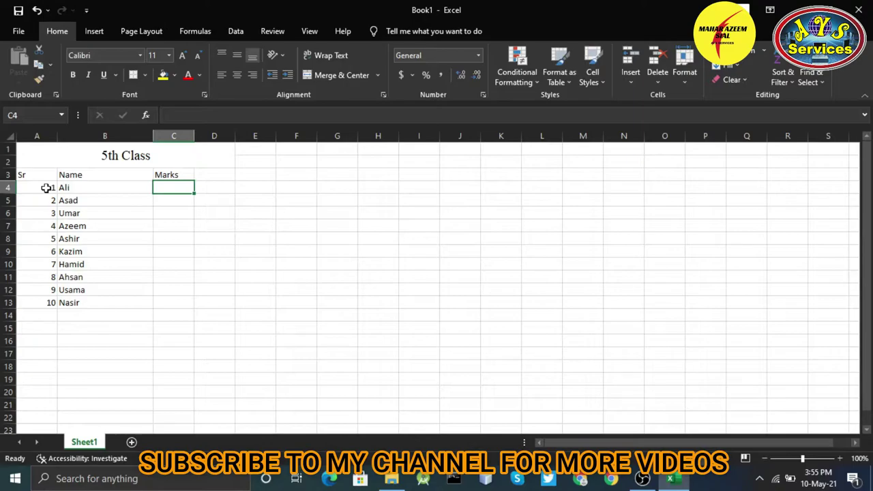
key(Right)
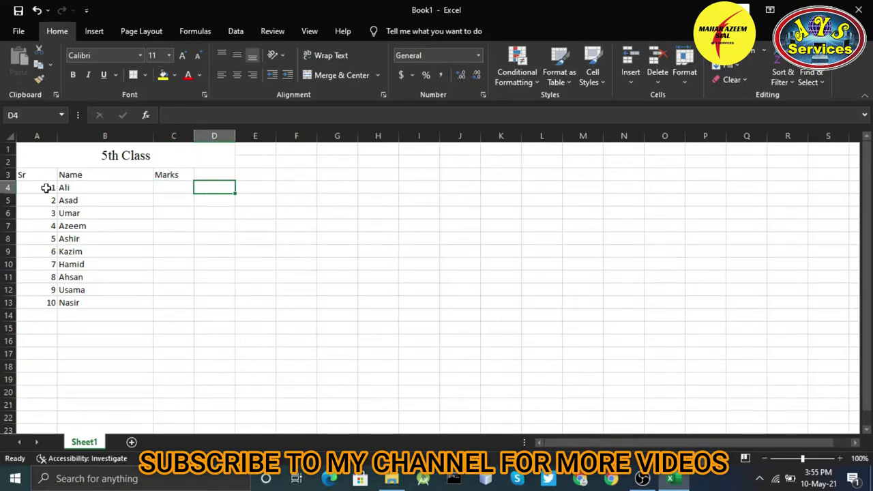
Enter the heading Total in D3 and the value 100 in D4
key(Up)
text(Total)
key(Return)
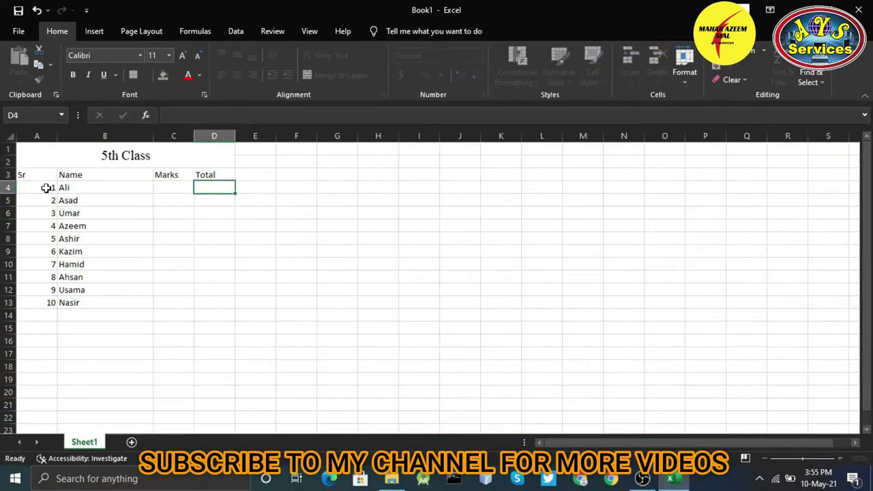
text(100)
key(Return)
Fill the 100 from D4 down to D13 so all ten students get a total
key(Up)
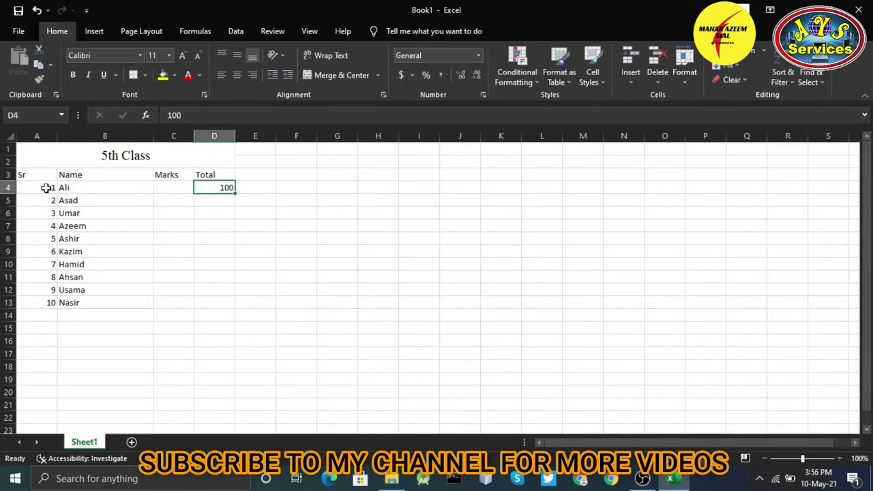
click(213, 297)
click(228, 185)
drag(234, 193, 229, 305)
click(229, 340)
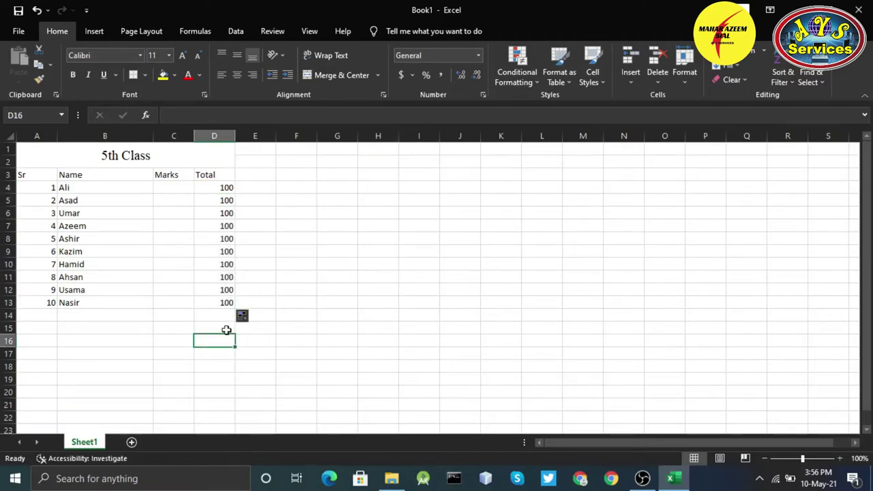
click(181, 187)
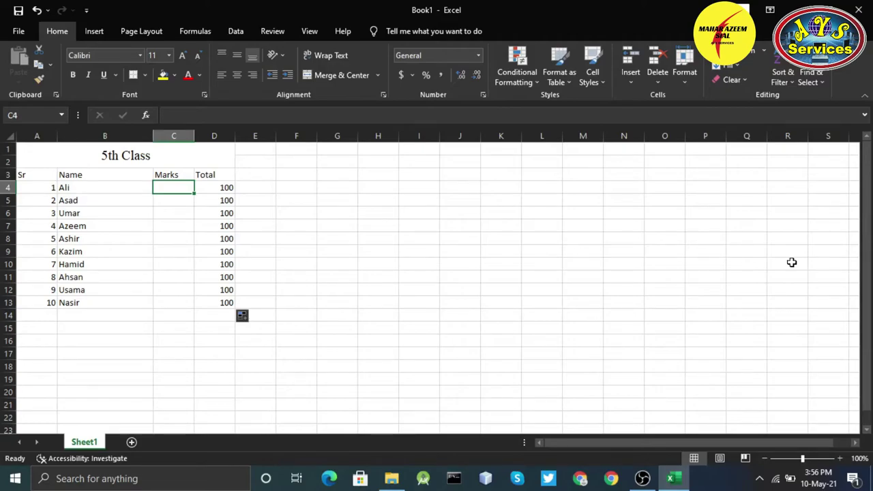
Enter the first five marks 78, 52, 67, 92 and 47 in C4:C8
text(78)
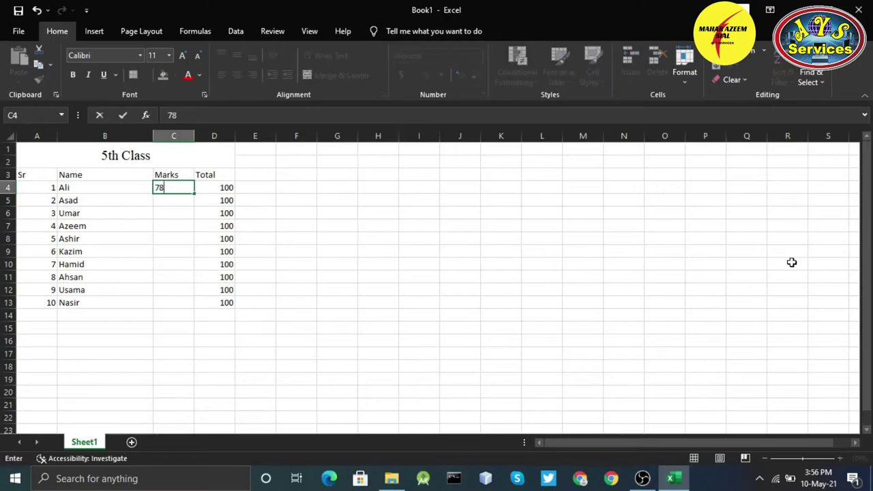
key(Return)
text(52)
key(Return)
text(67)
key(Return)
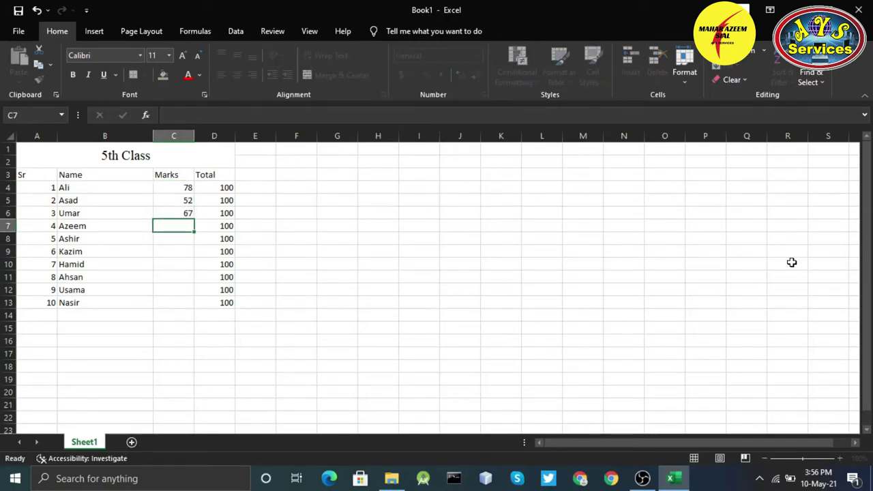
text(92)
key(Return)
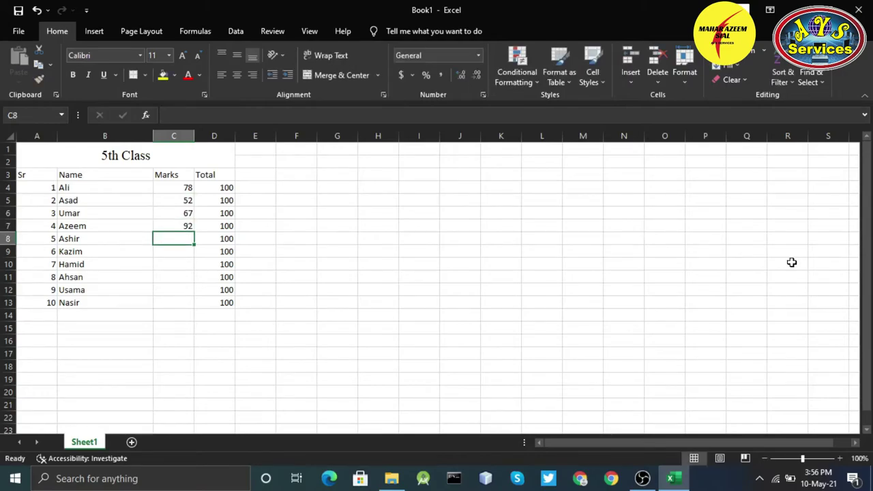
text(47)
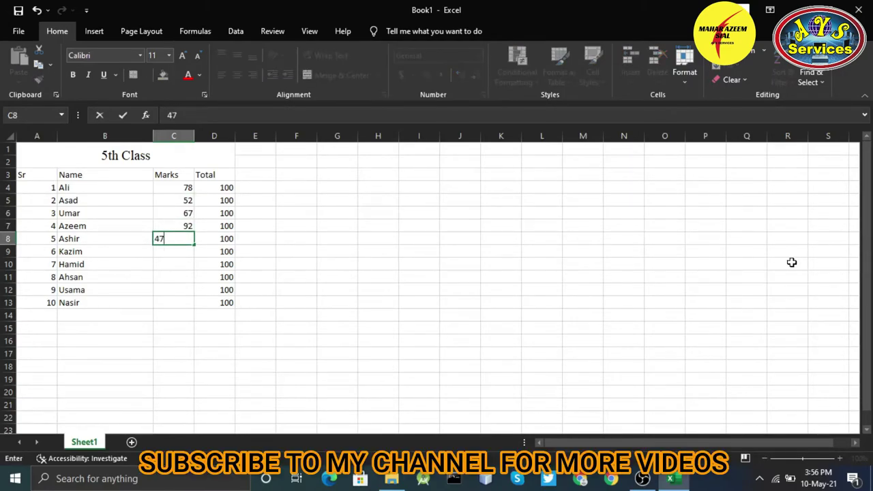
key(Return)
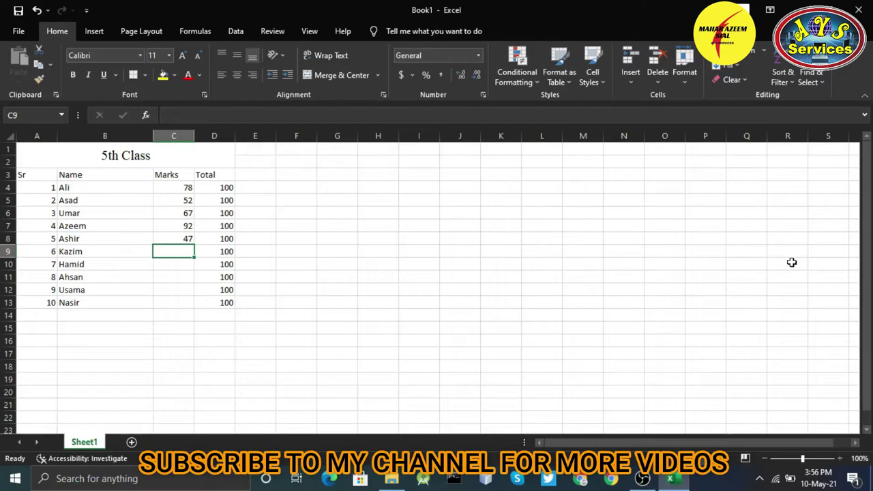
Enter the remaining marks 65, 96, 85, 49 and 75 in C9:C13
text(65)
key(Return)
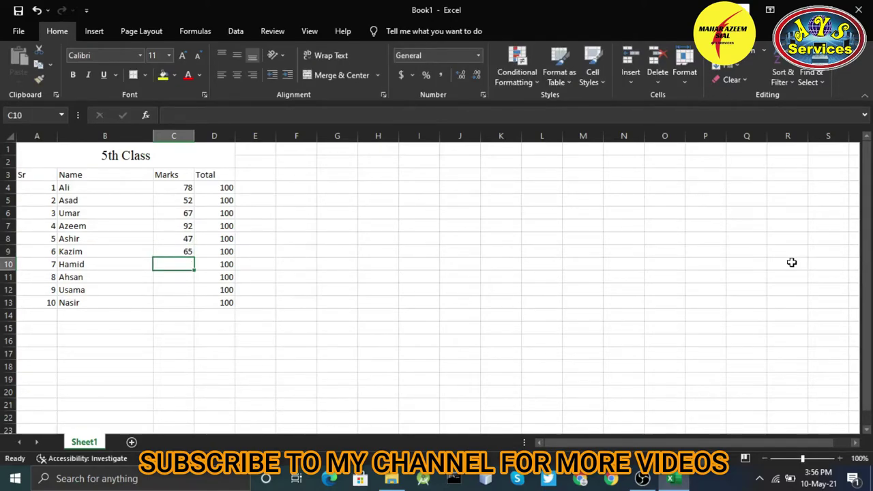
text(96)
key(Return)
text(85)
key(Return)
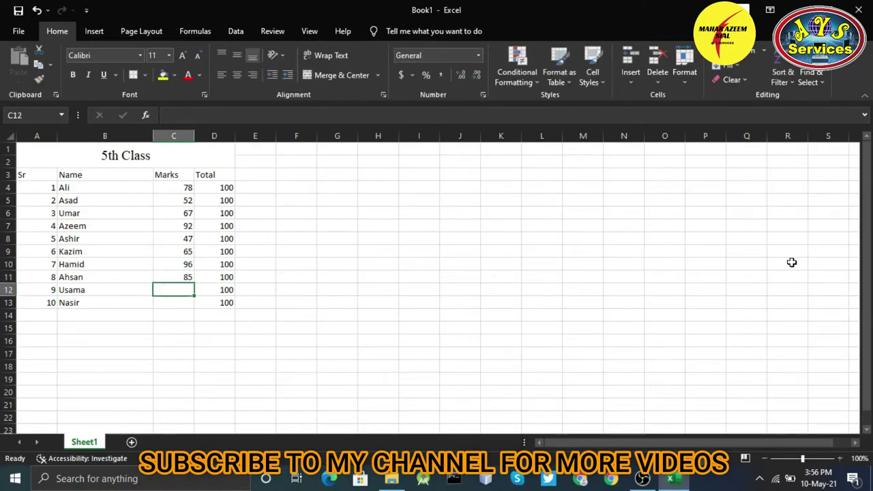
text(49)
key(Return)
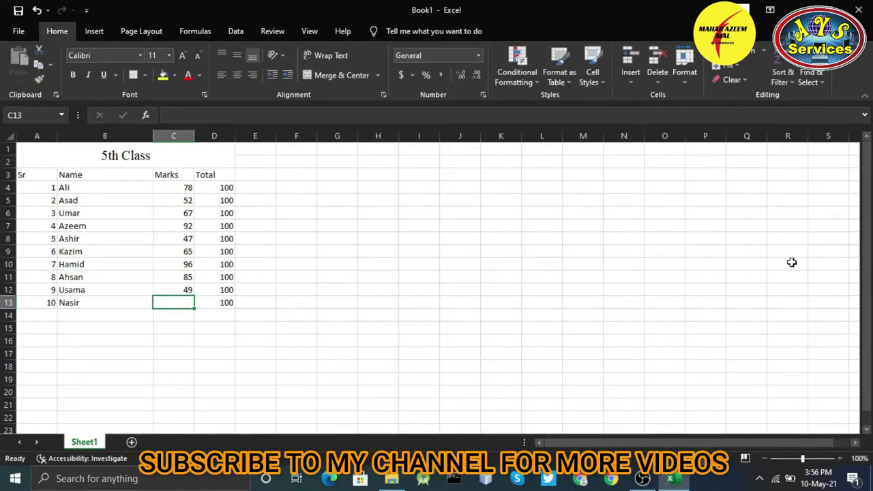
text(75)
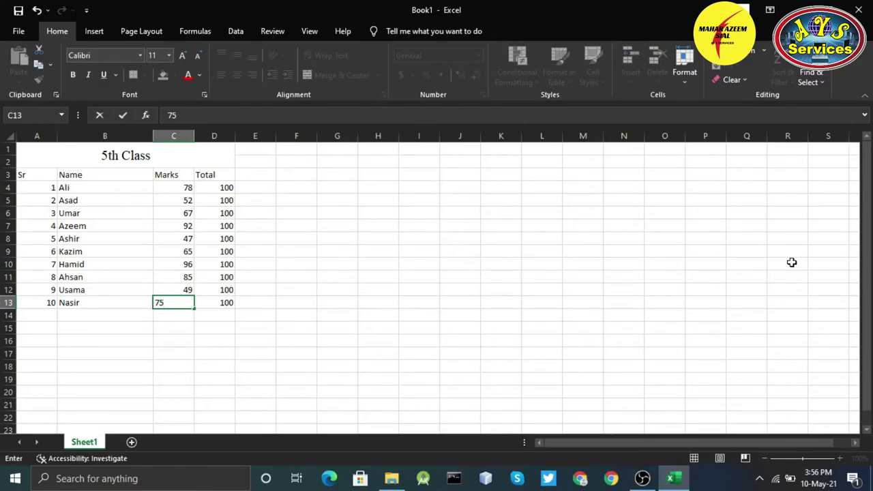
key(Return)
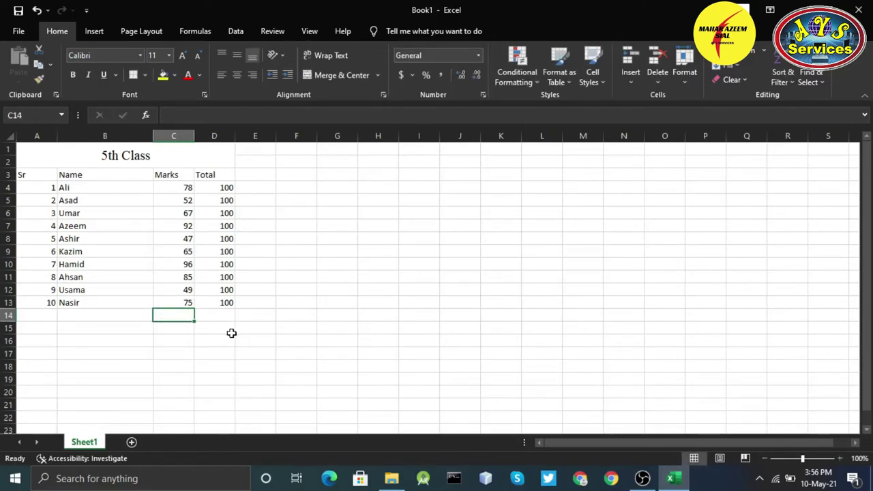
drag(183, 189, 184, 201)
drag(184, 282, 185, 302)
click(337, 277)
click(273, 236)
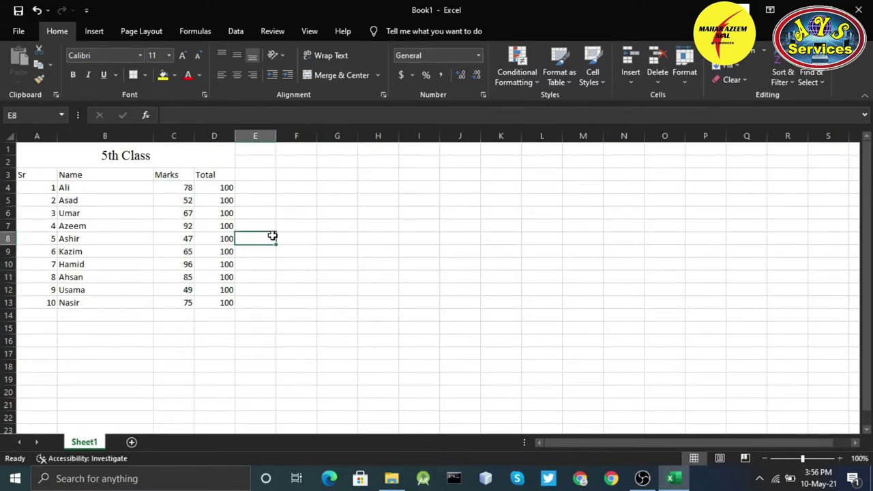
drag(179, 189, 185, 303)
click(181, 325)
click(295, 200)
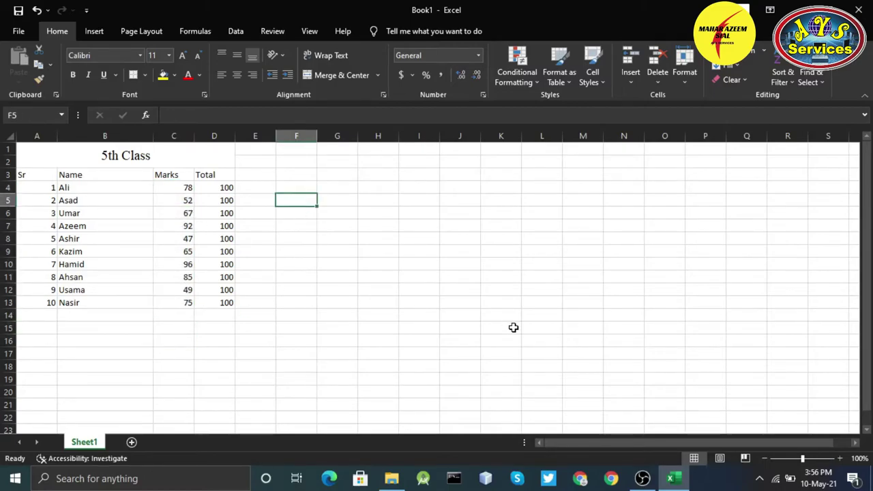
click(291, 186)
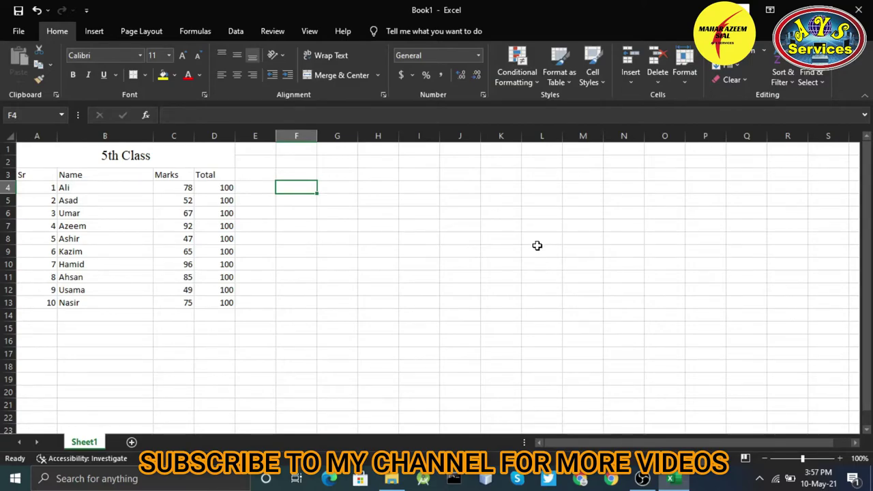
Enter =MAX(C4:C13) in F4 to get the highest mark, 96, and begin a Max label in E4
text(Mas)
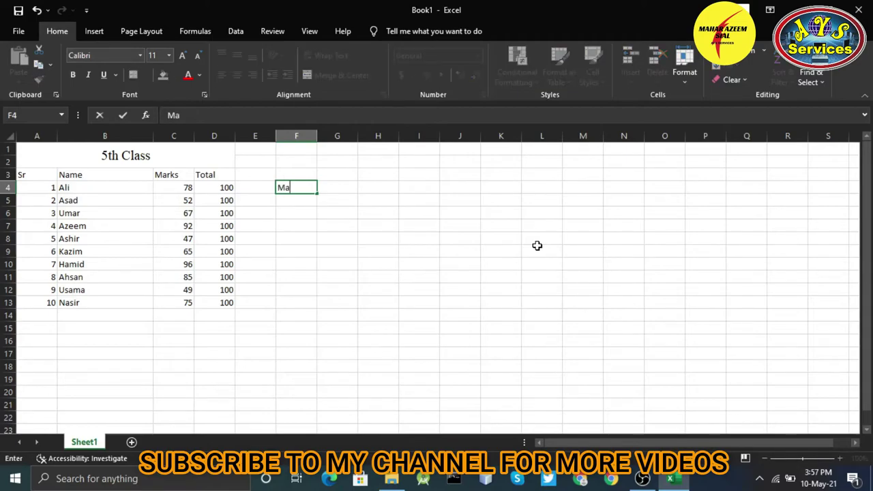
key(BackSpace)
key(BackSpace)
key(BackSpace)
text(=Max()
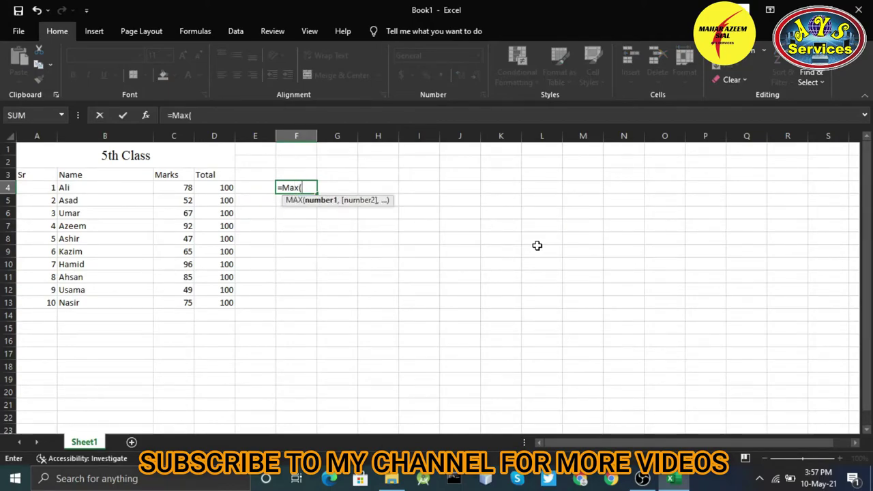
text(C)
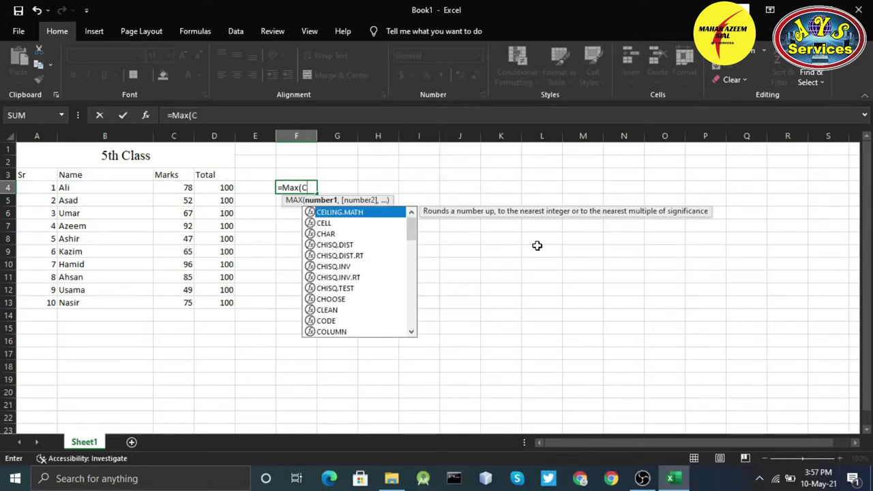
text(4)
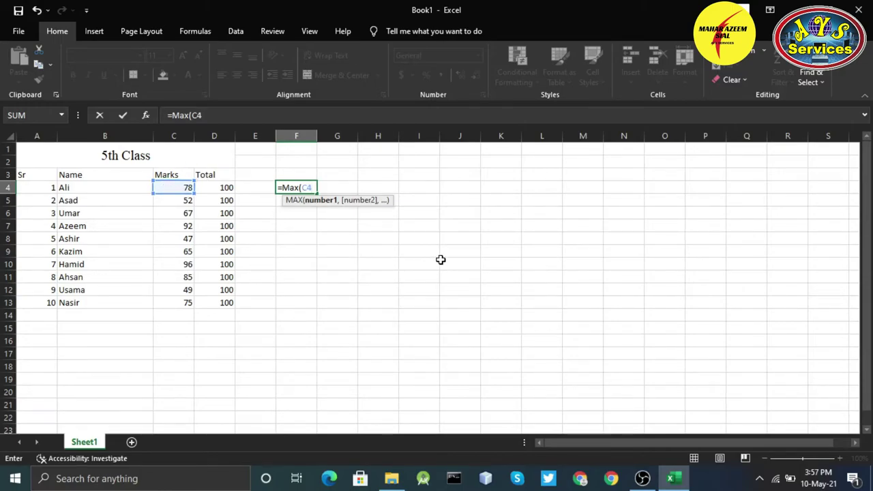
text(:C13))
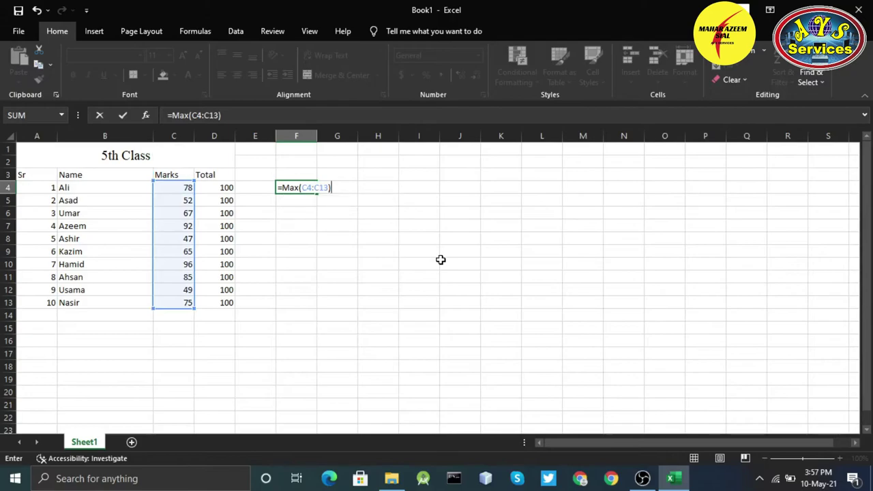
key(Return)
key(Up)
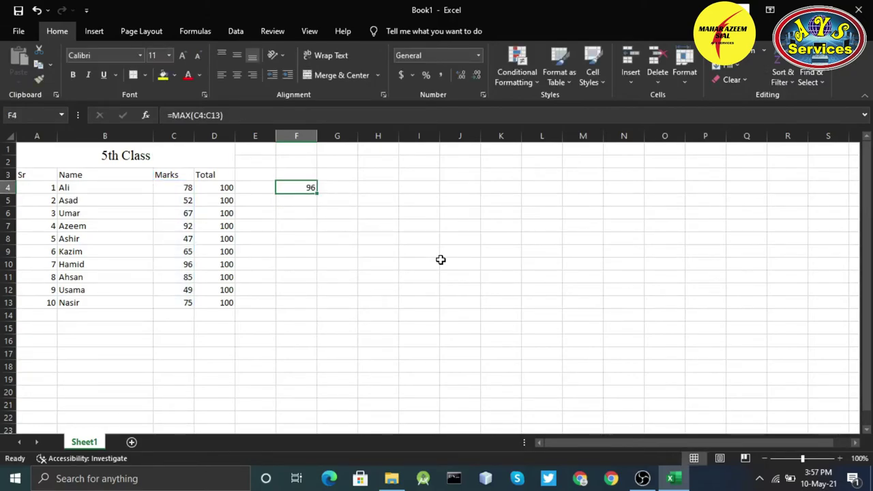
key(Left)
text(Max)
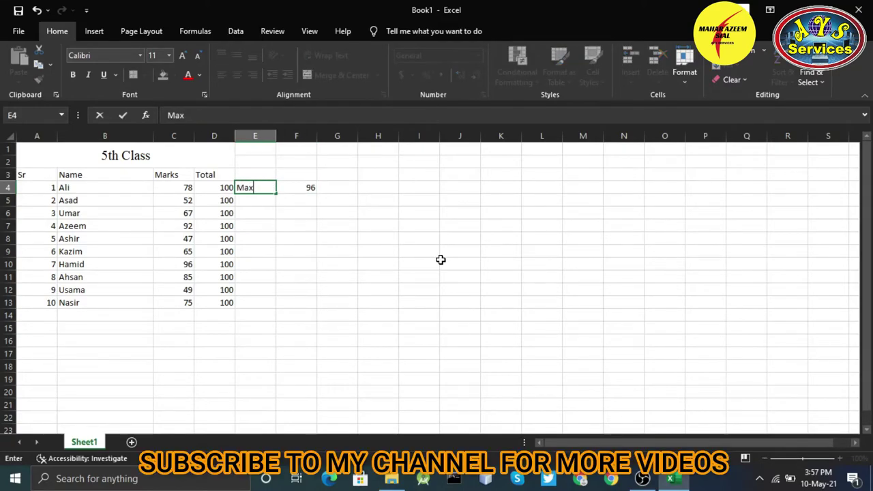
Discard the Max label in E4 and delete the trial MAX result from F4
key(BackSpace)
key(BackSpace)
key(BackSpace)
key(Escape)
key(Right)
key(Right)
key(Right)
key(Left)
key(Left)
key(Delete)
key(Down)
key(Down)
key(Down)
key(Down)
key(Down)
key(Down)
key(Down)
key(Down)
key(Down)
key(Down)
key(Down)
key(Down)
key(Down)
Type the labels Max, Min and Average into B15, B16 and B17
key(Left)
key(Left)
key(Left)
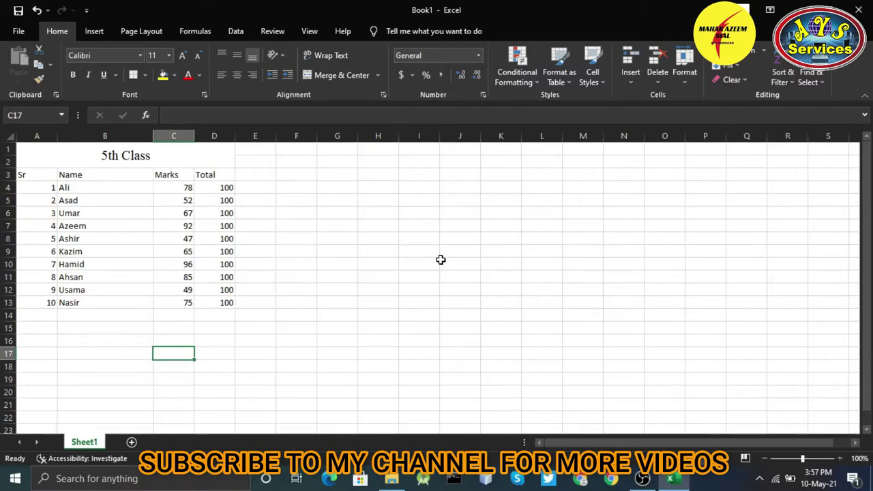
key(Up)
key(Left)
key(Up)
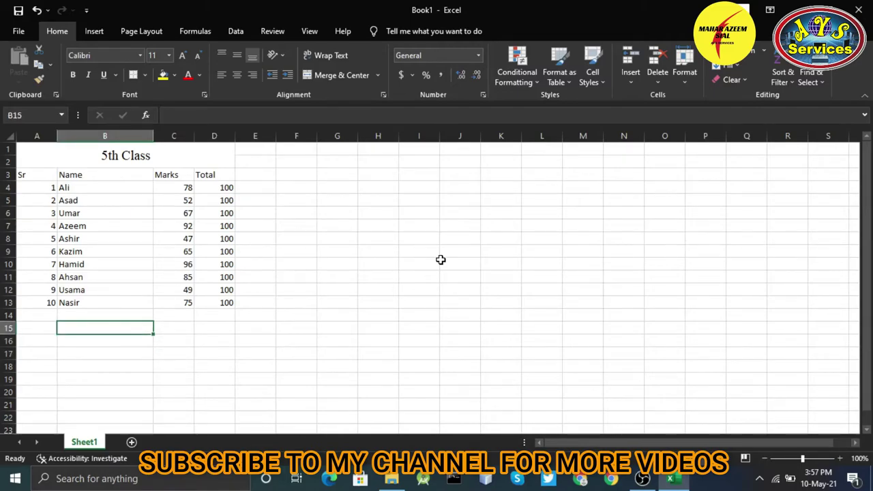
text(Max)
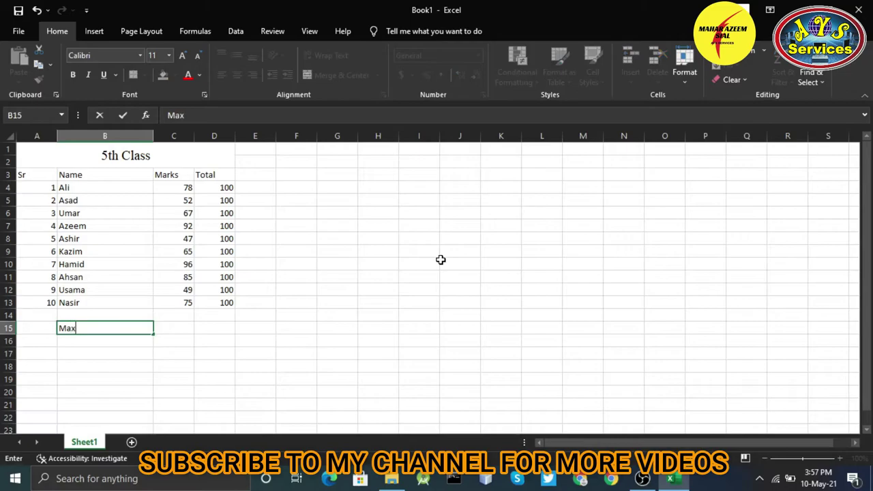
key(Return)
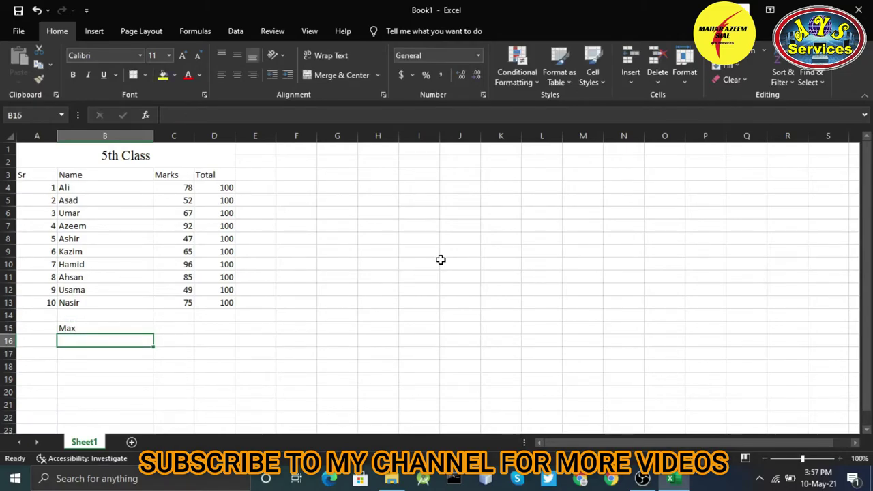
text(Min)
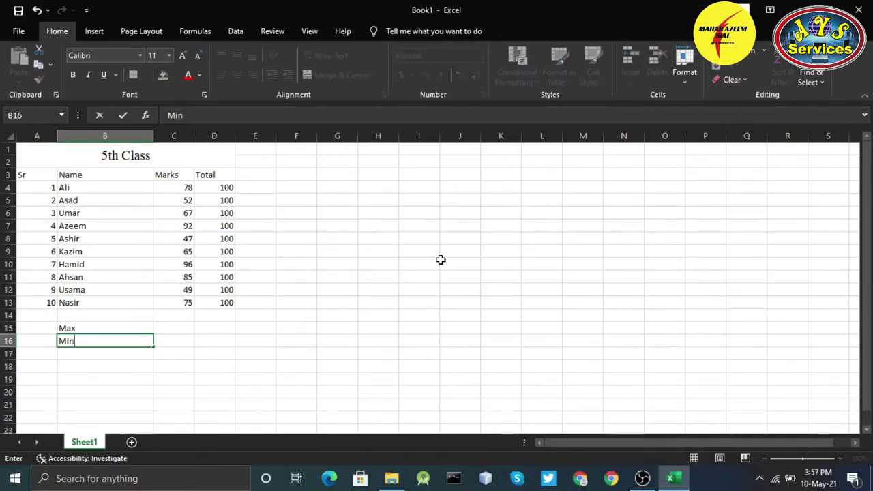
key(Return)
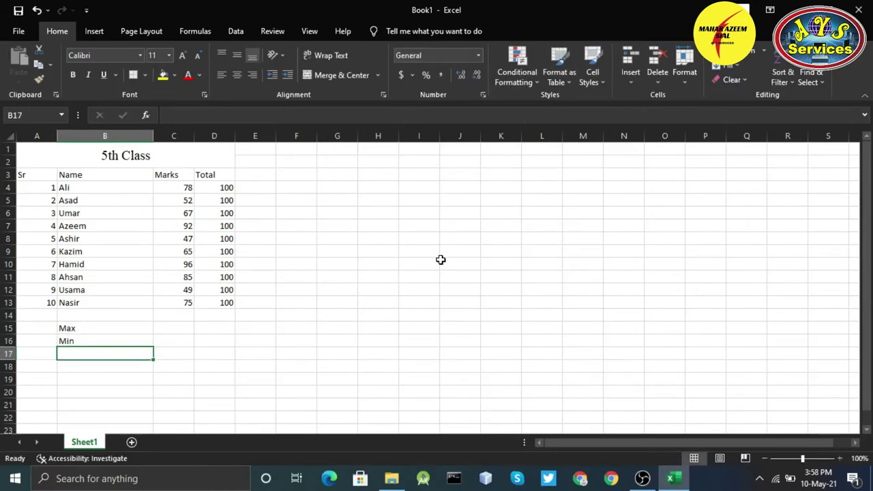
text(Ava)
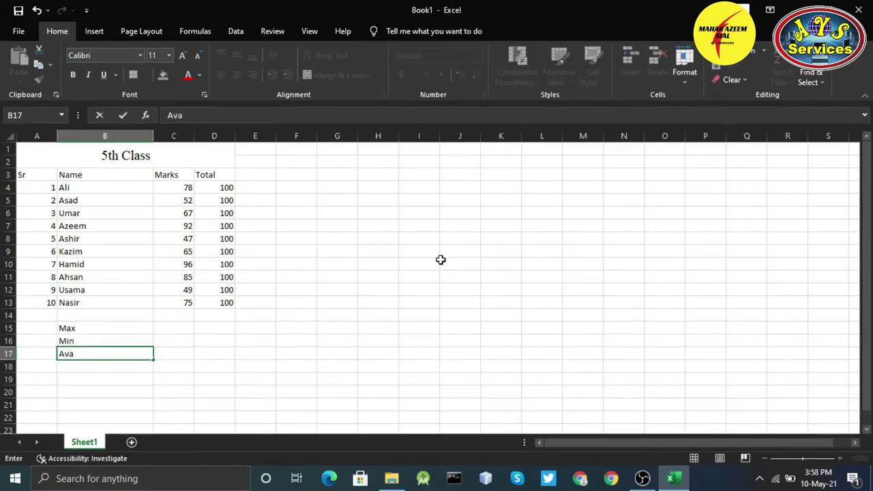
key(BackSpace)
text(erae)
key(BackSpace)
text(ge)
key(Return)
key(Up)
key(Up)
key(Up)
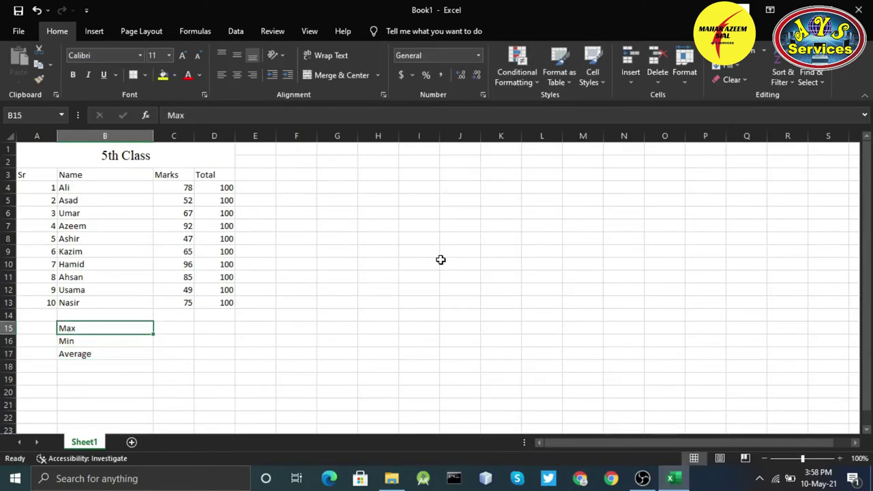
key(Right)
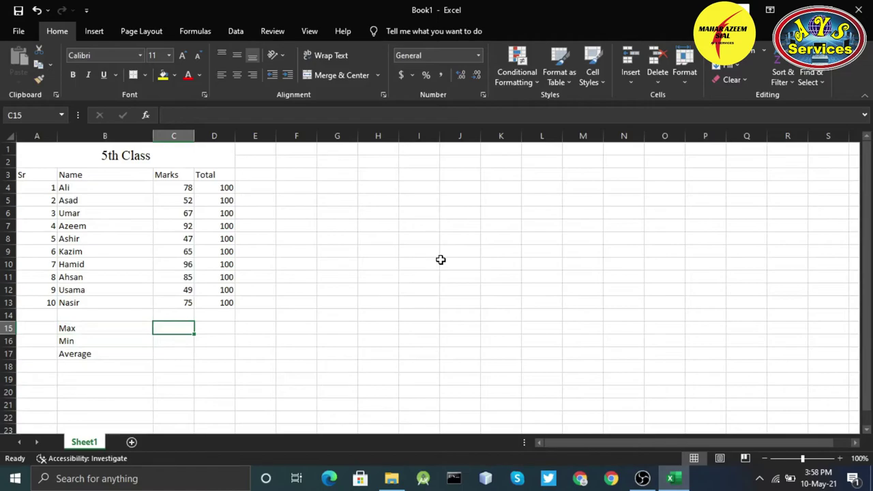
Enter =MAX(C4:C13) in C15 so the Max row shows 96
text(=ma)
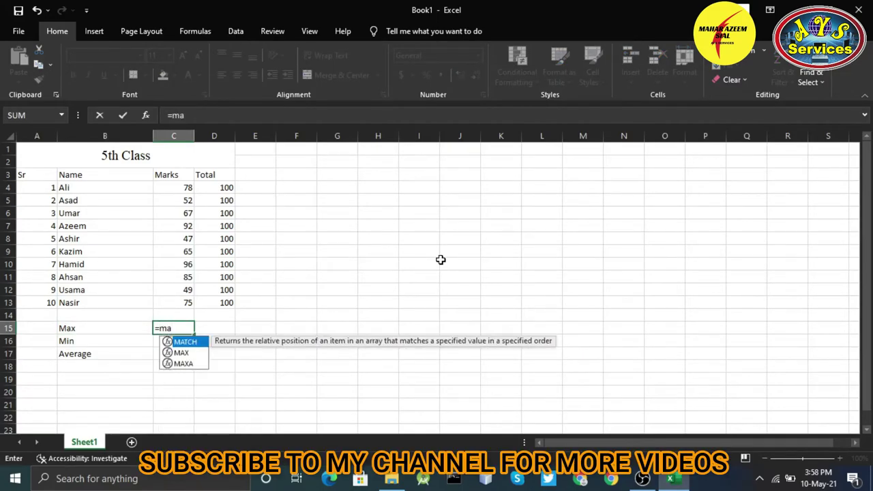
text(x(c)
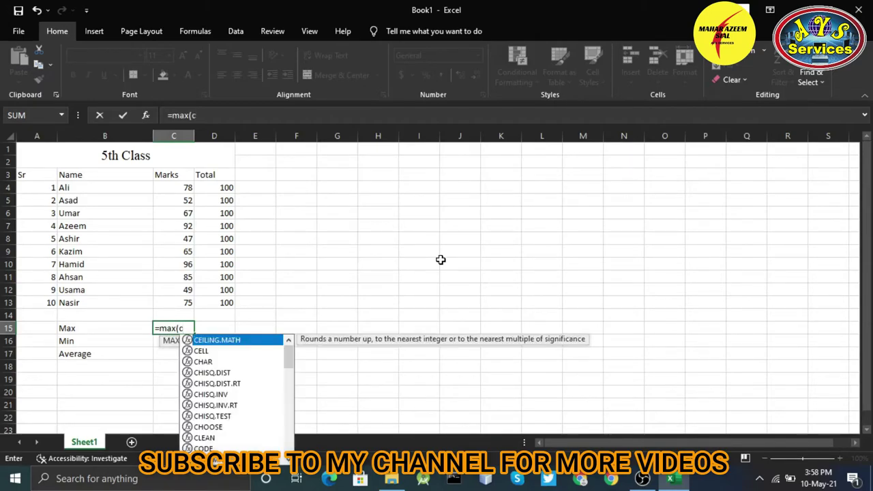
text(4:)
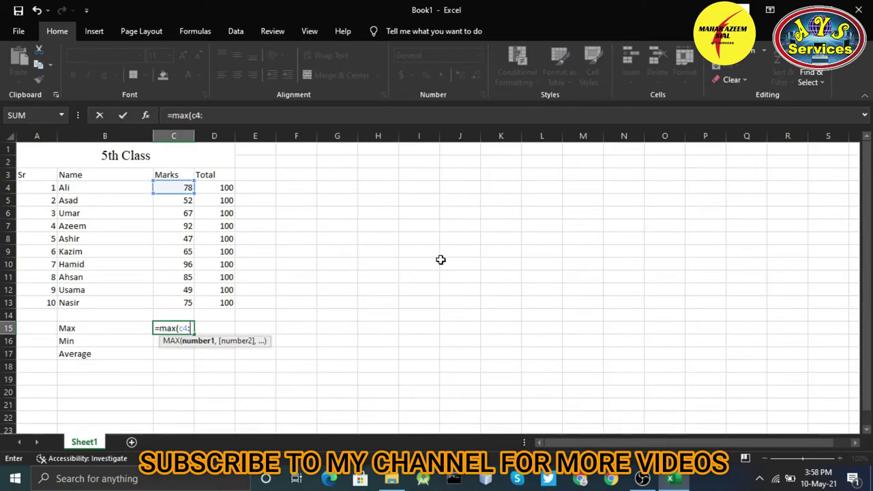
text(c13)
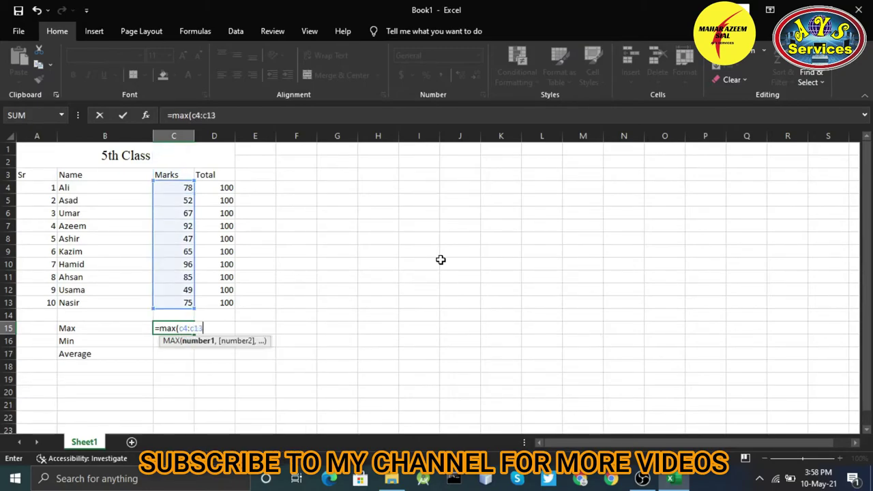
text())
key(Return)
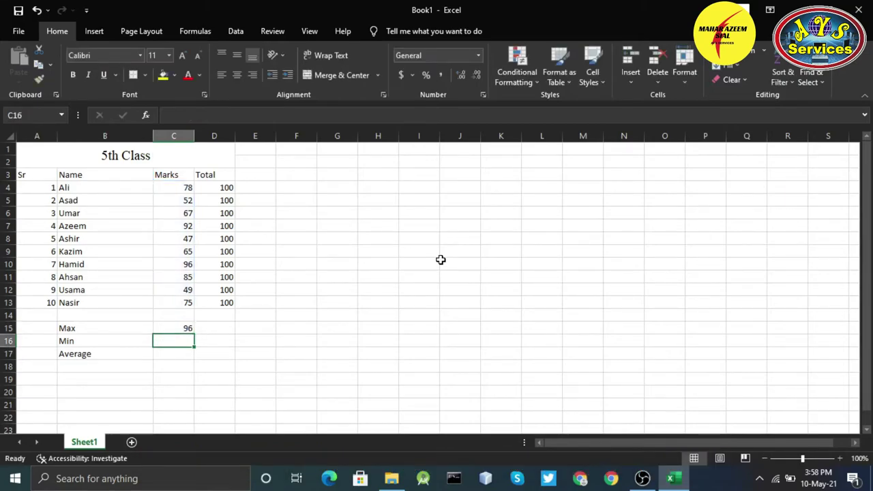
key(Up)
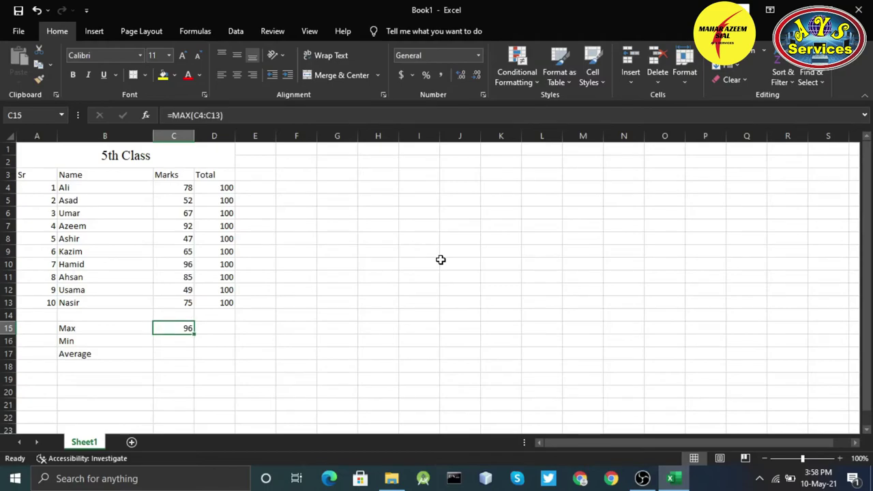
key(Down)
Type the formula =min(c4:c13) into C16 for the lowest mark, 47
text(=min()
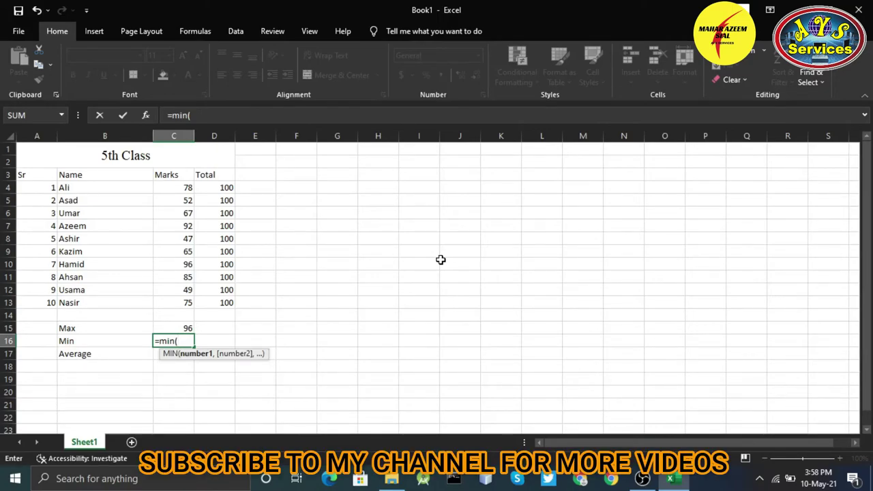
text(c)
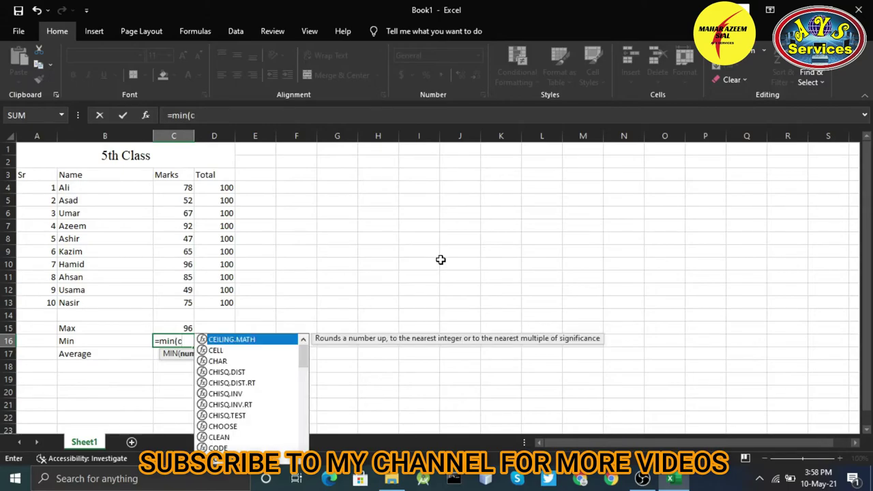
text(4:)
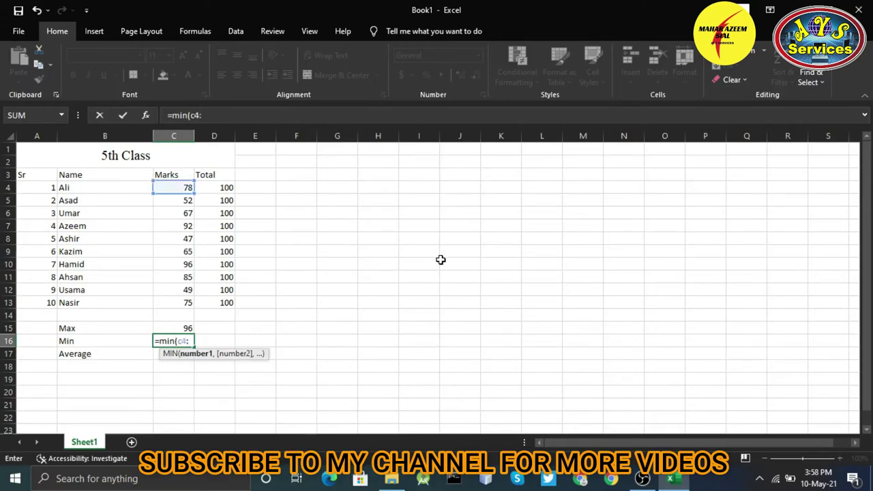
text(c13)
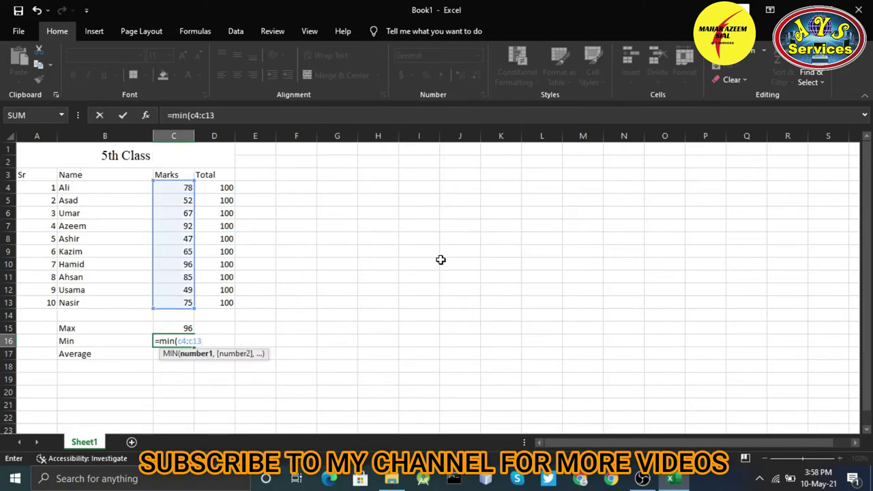
text())
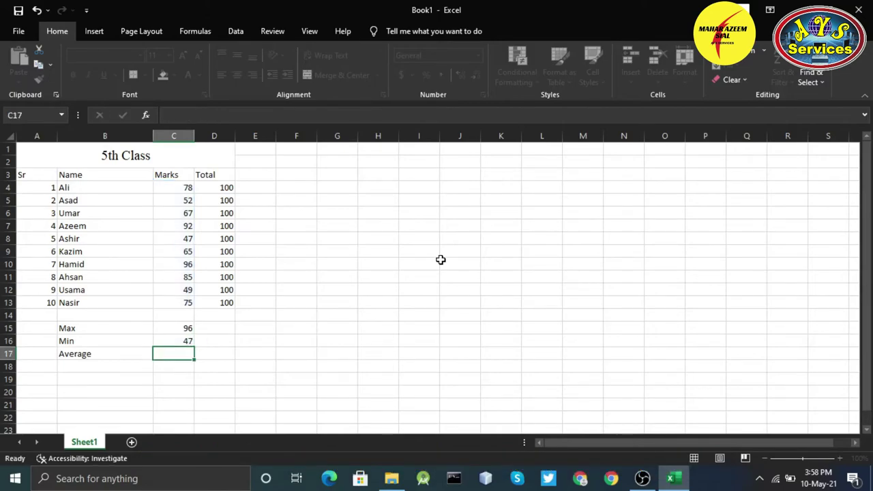
key(Return)
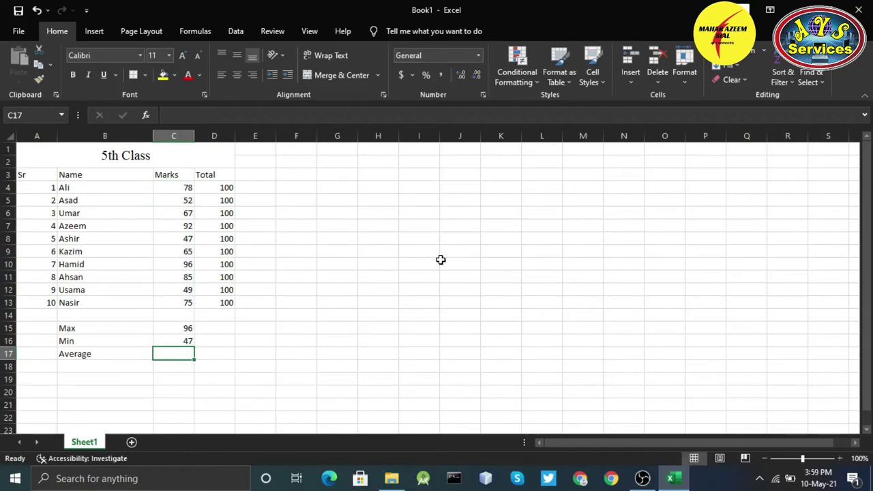
key(Up)
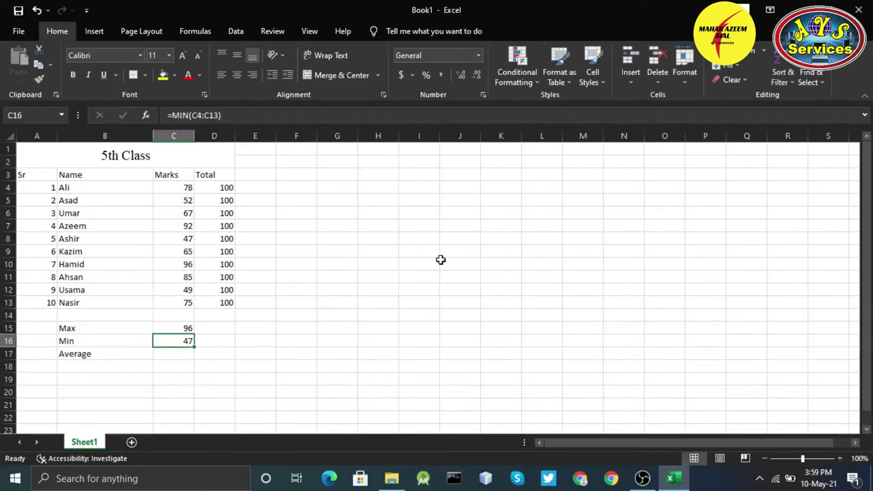
key(Up)
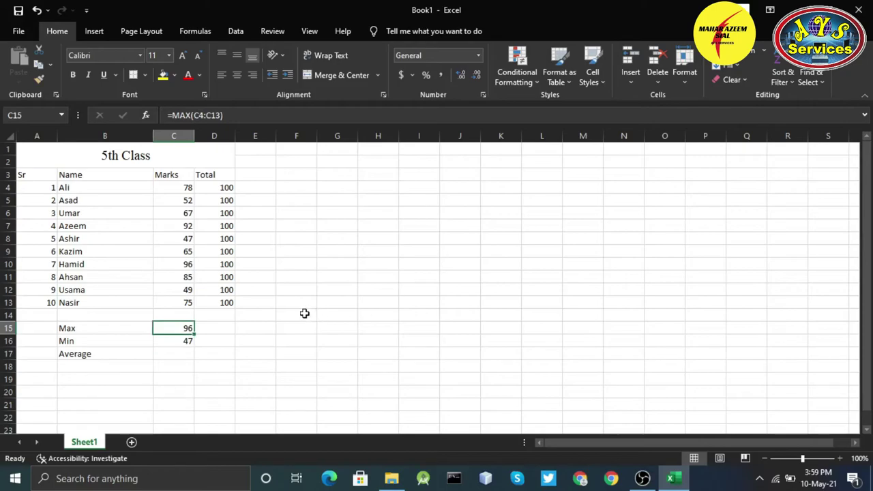
click(234, 117)
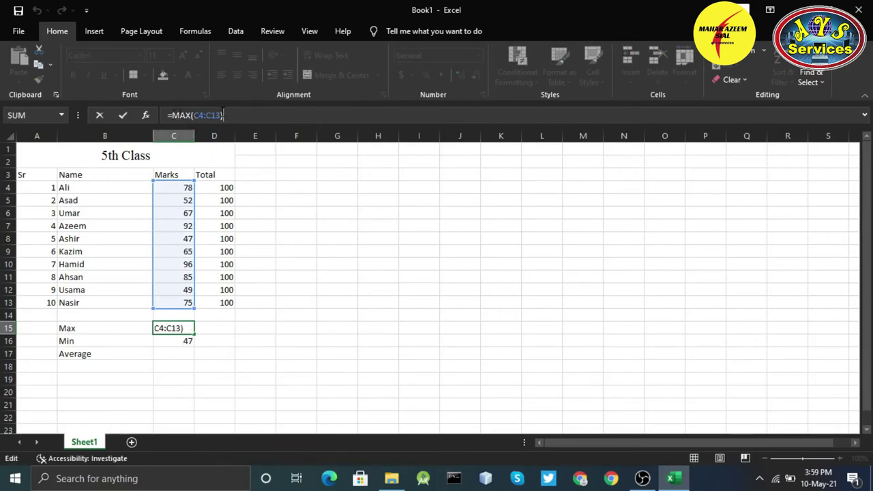
key(BackSpace)
key(BackSpace)
key(BackSpace)
key(BackSpace)
key(BackSpace)
key(BackSpace)
key(BackSpace)
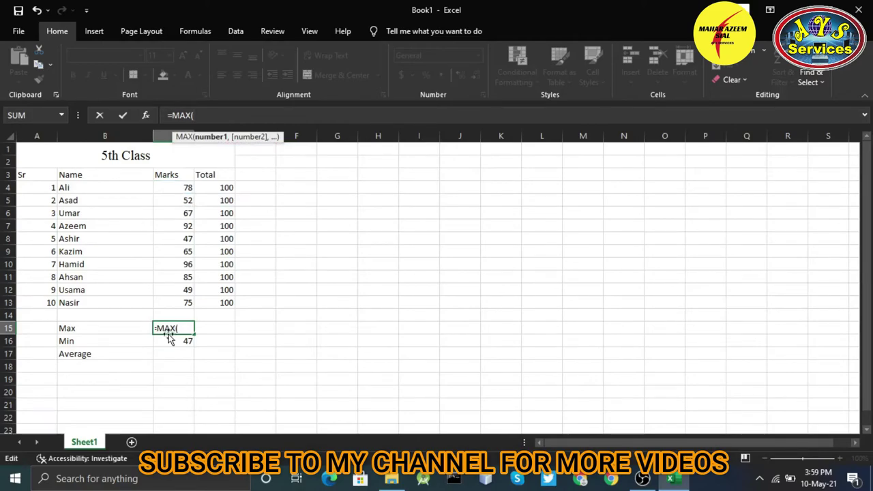
drag(186, 189, 185, 305)
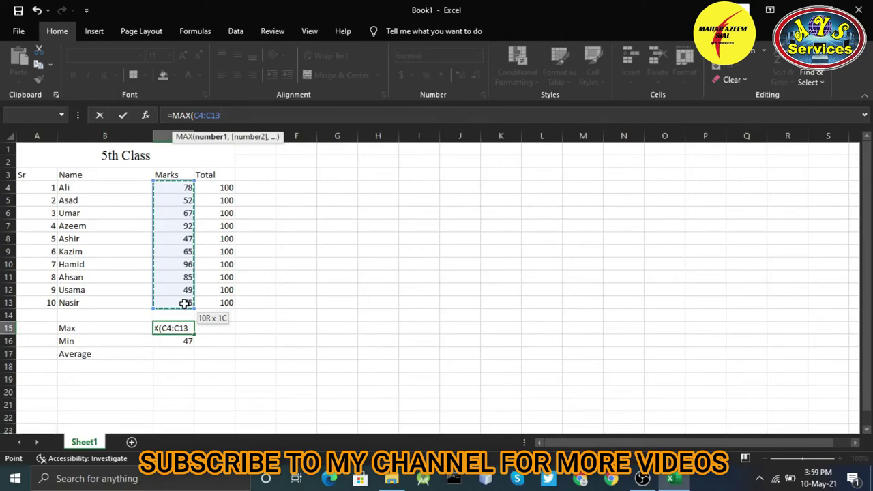
drag(184, 304, 184, 303)
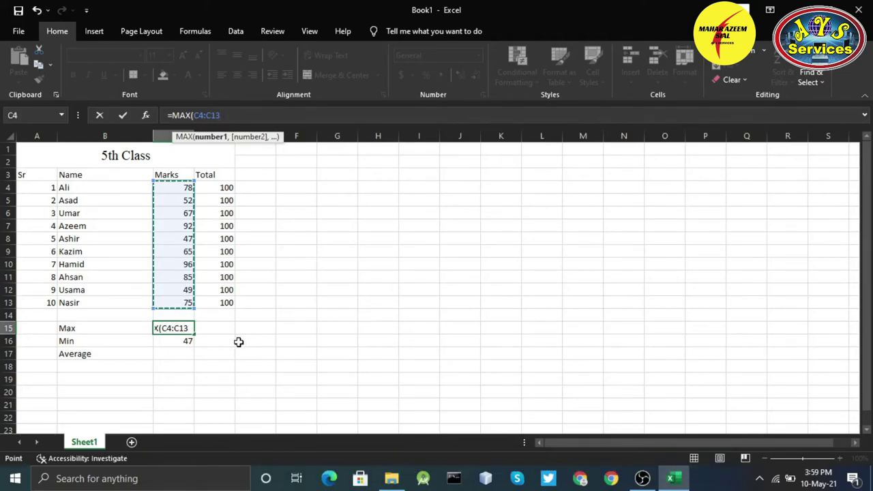
key(Return)
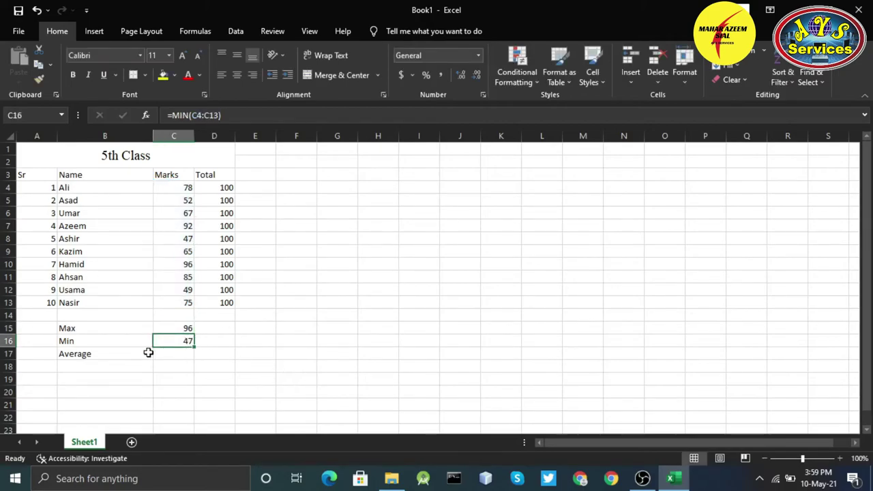
click(102, 343)
click(179, 341)
drag(219, 115, 193, 116)
key(BackSpace)
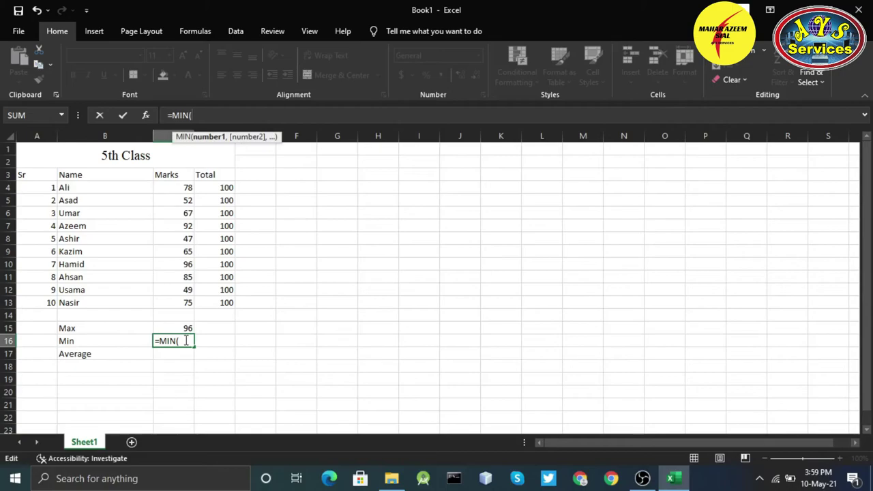
click(186, 188)
drag(185, 187, 186, 301)
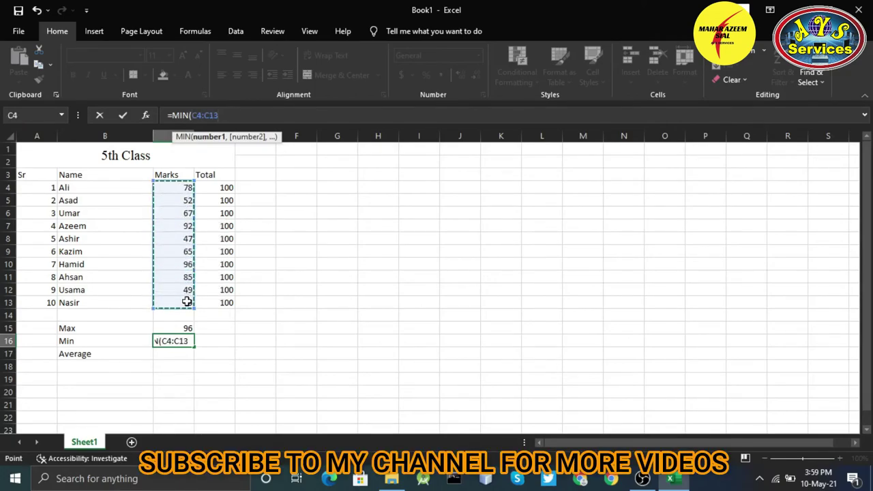
key(Return)
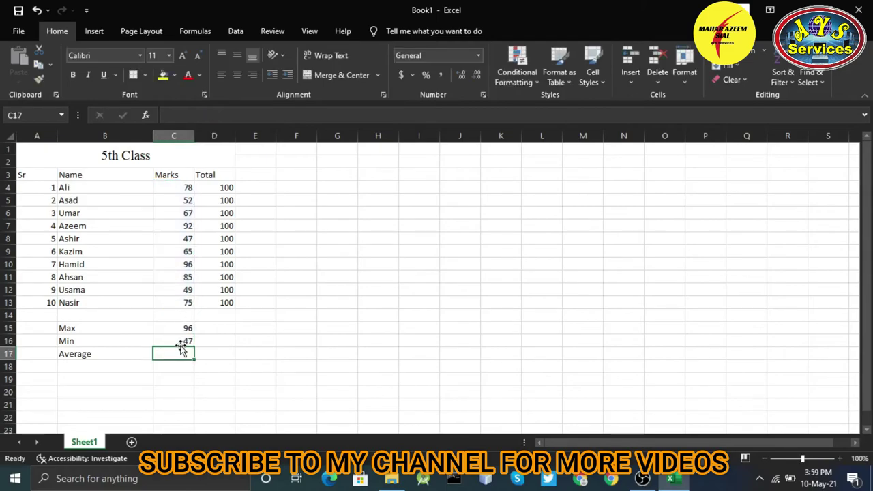
Enter =AVERAGE(C4:C13) in C17, giving the class mean of 70.6
text(=)
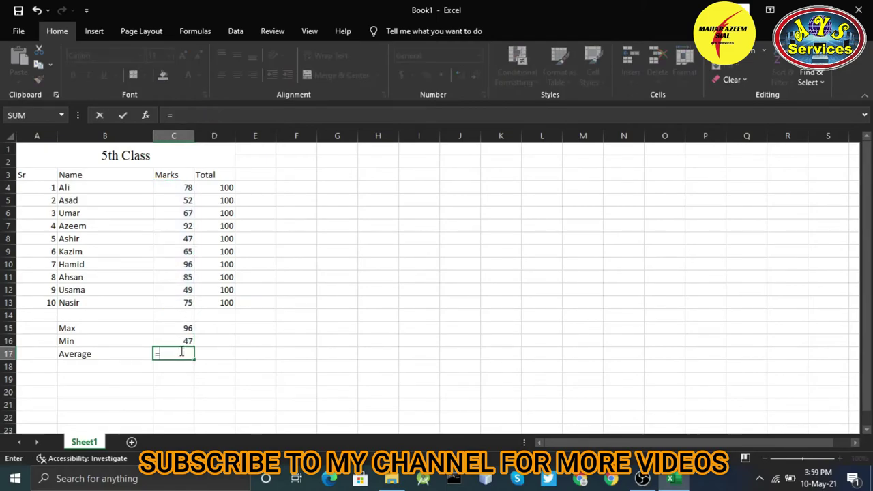
text(avera)
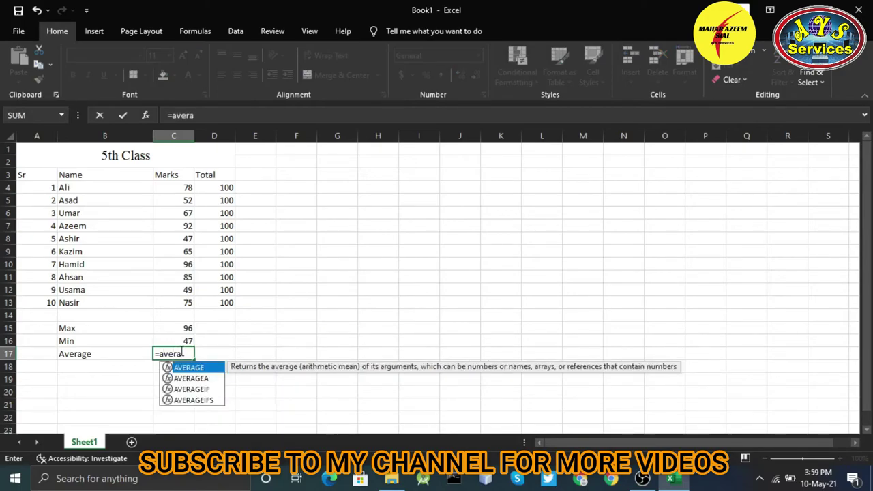
text(ge()
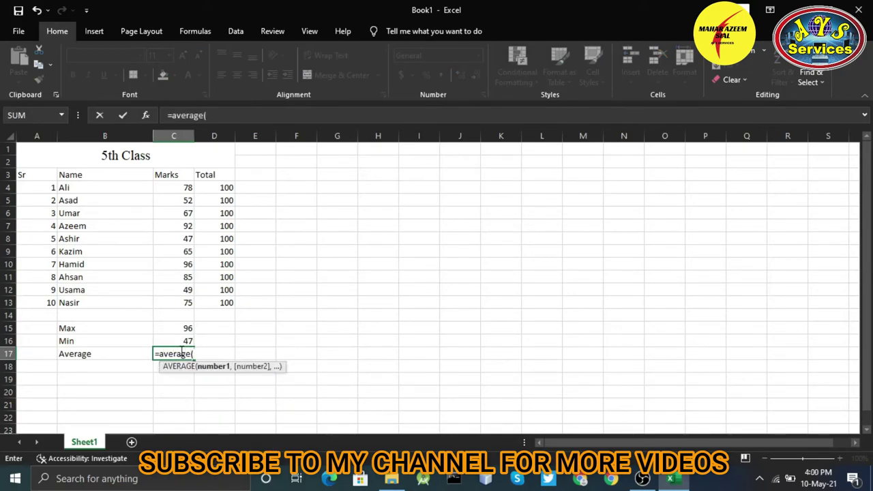
drag(187, 184, 178, 303)
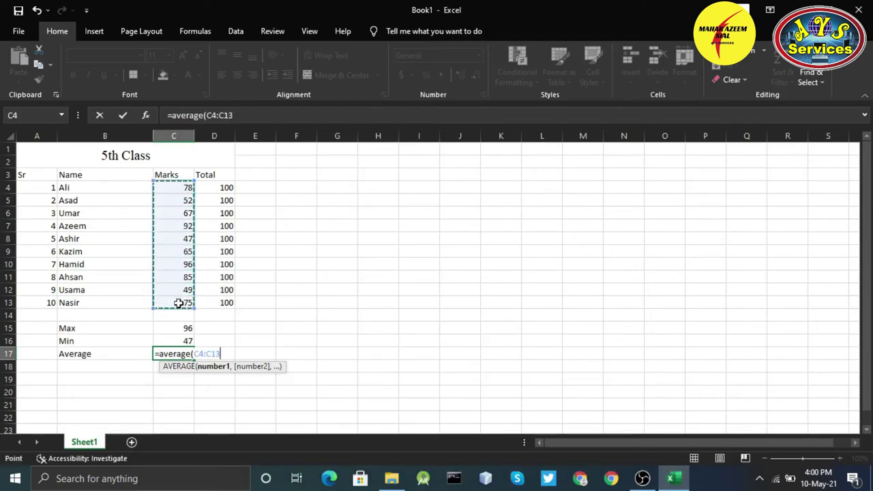
text())
key(Return)
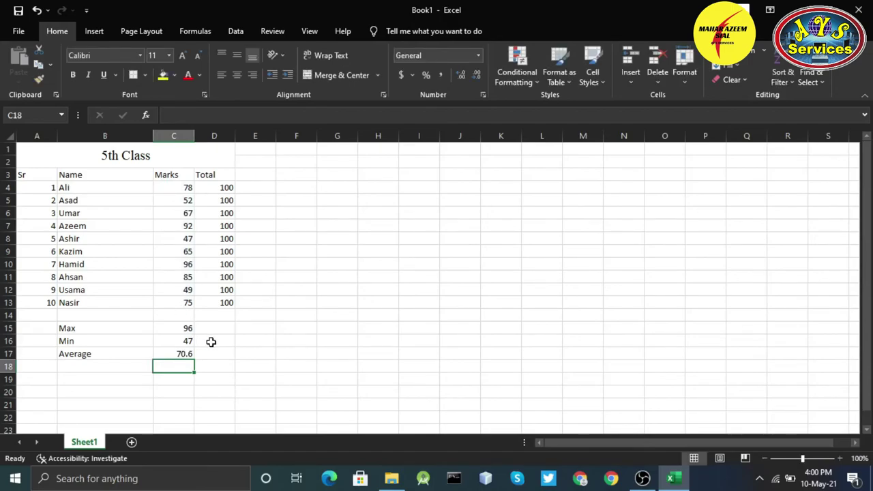
click(178, 331)
click(179, 356)
click(182, 329)
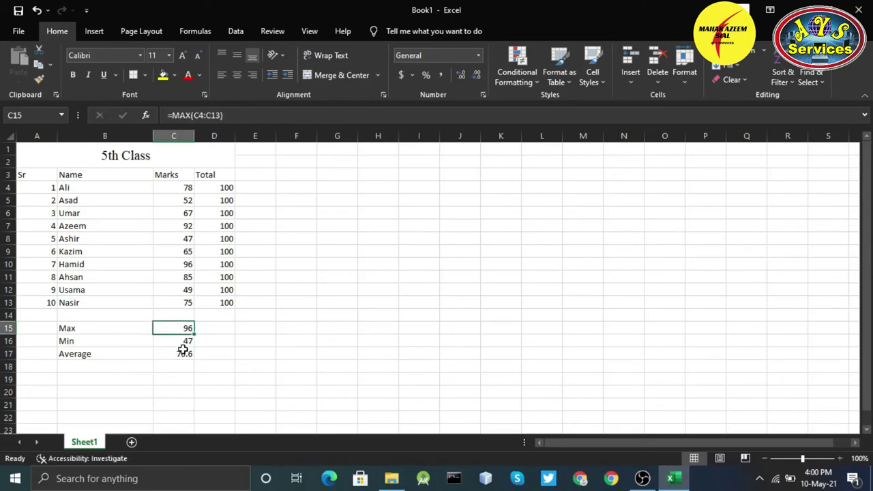
click(182, 342)
click(181, 329)
click(183, 343)
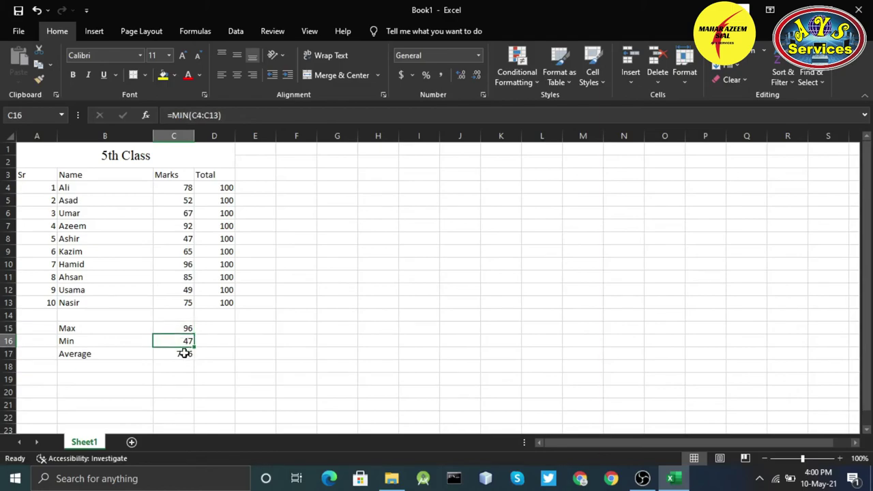
click(184, 354)
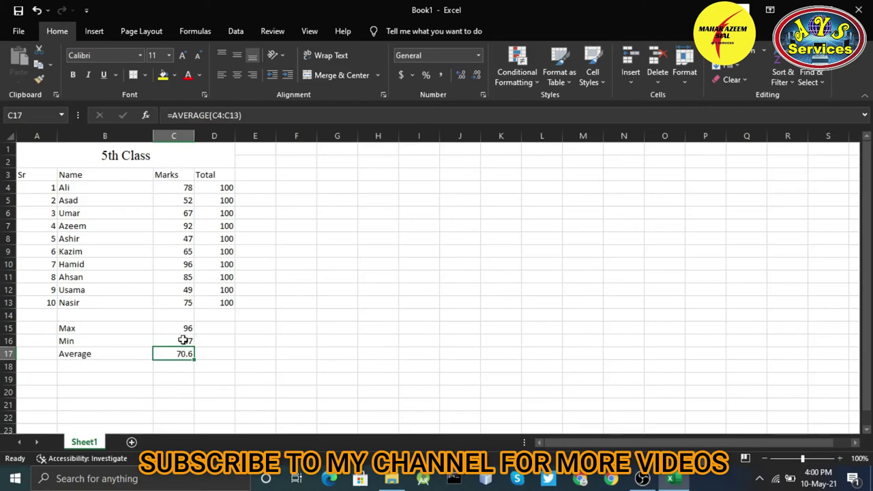
click(184, 328)
click(183, 355)
click(184, 328)
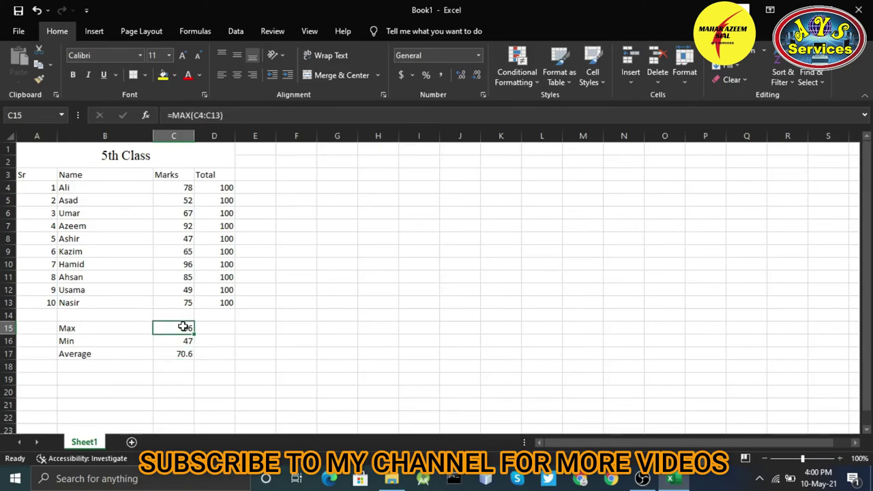
click(182, 341)
click(185, 355)
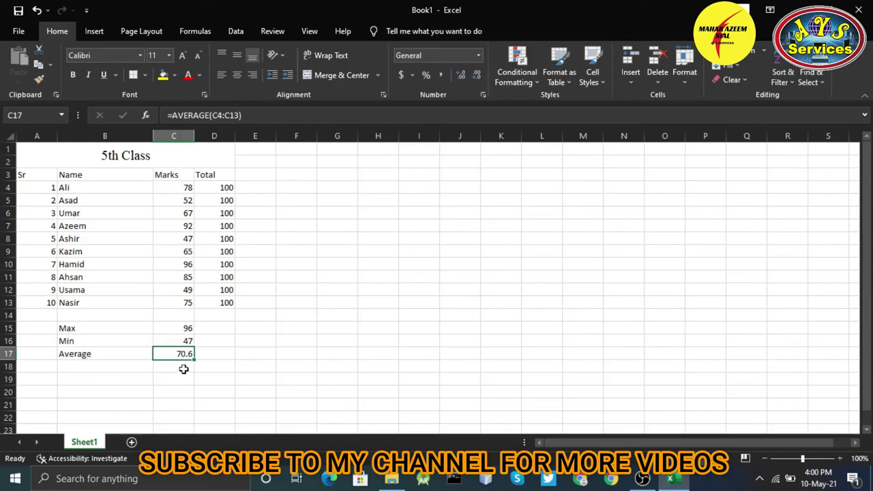
click(188, 330)
click(189, 341)
click(189, 354)
click(191, 340)
click(188, 330)
click(187, 353)
click(182, 341)
click(183, 352)
click(282, 326)
click(229, 316)
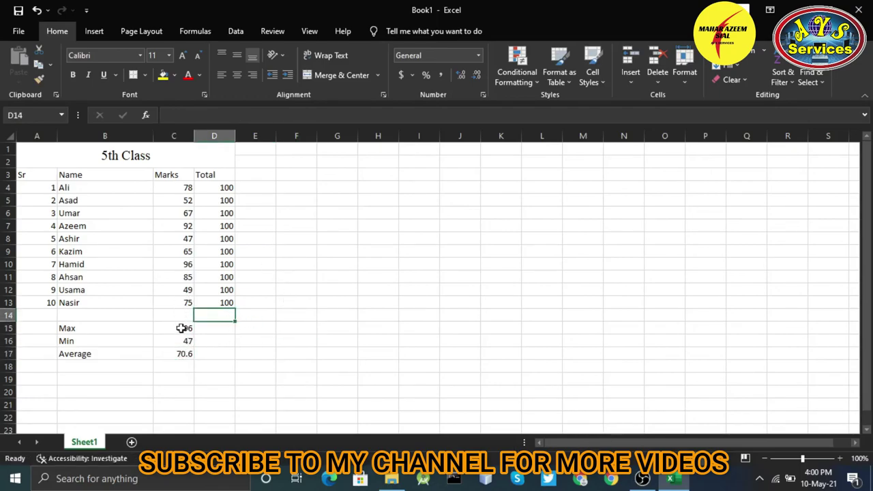
drag(66, 329, 181, 356)
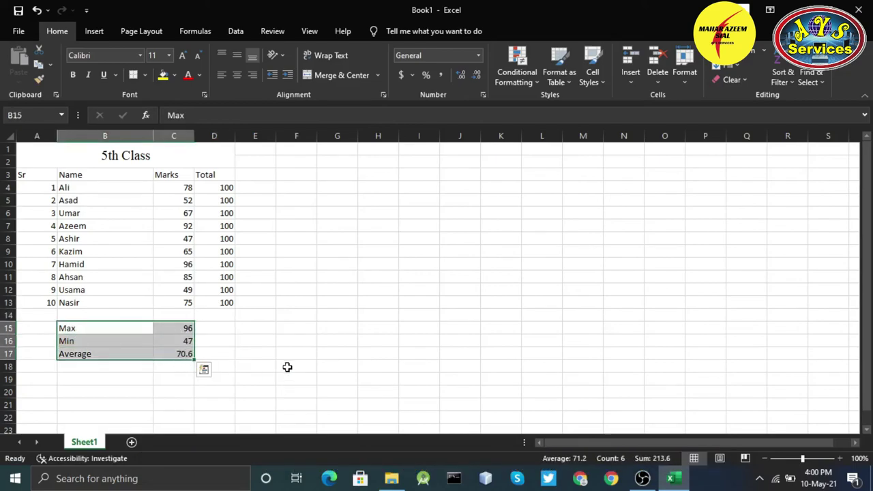